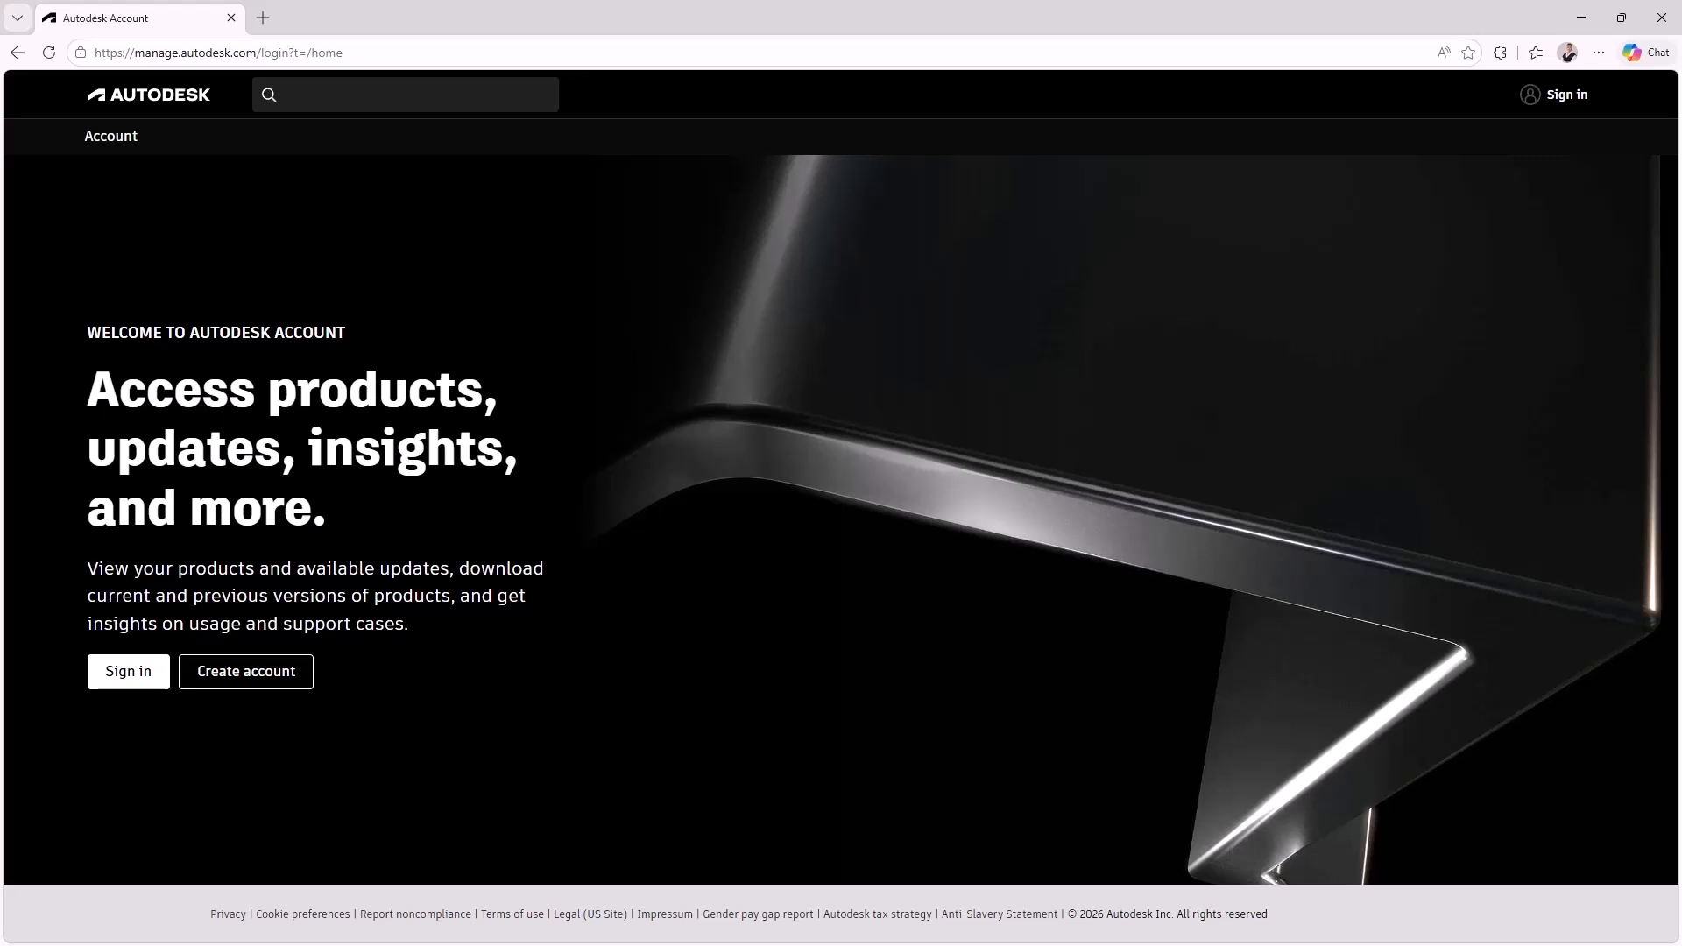
Sign in to the Autodesk account with the saved work e-mail address
click(137, 676)
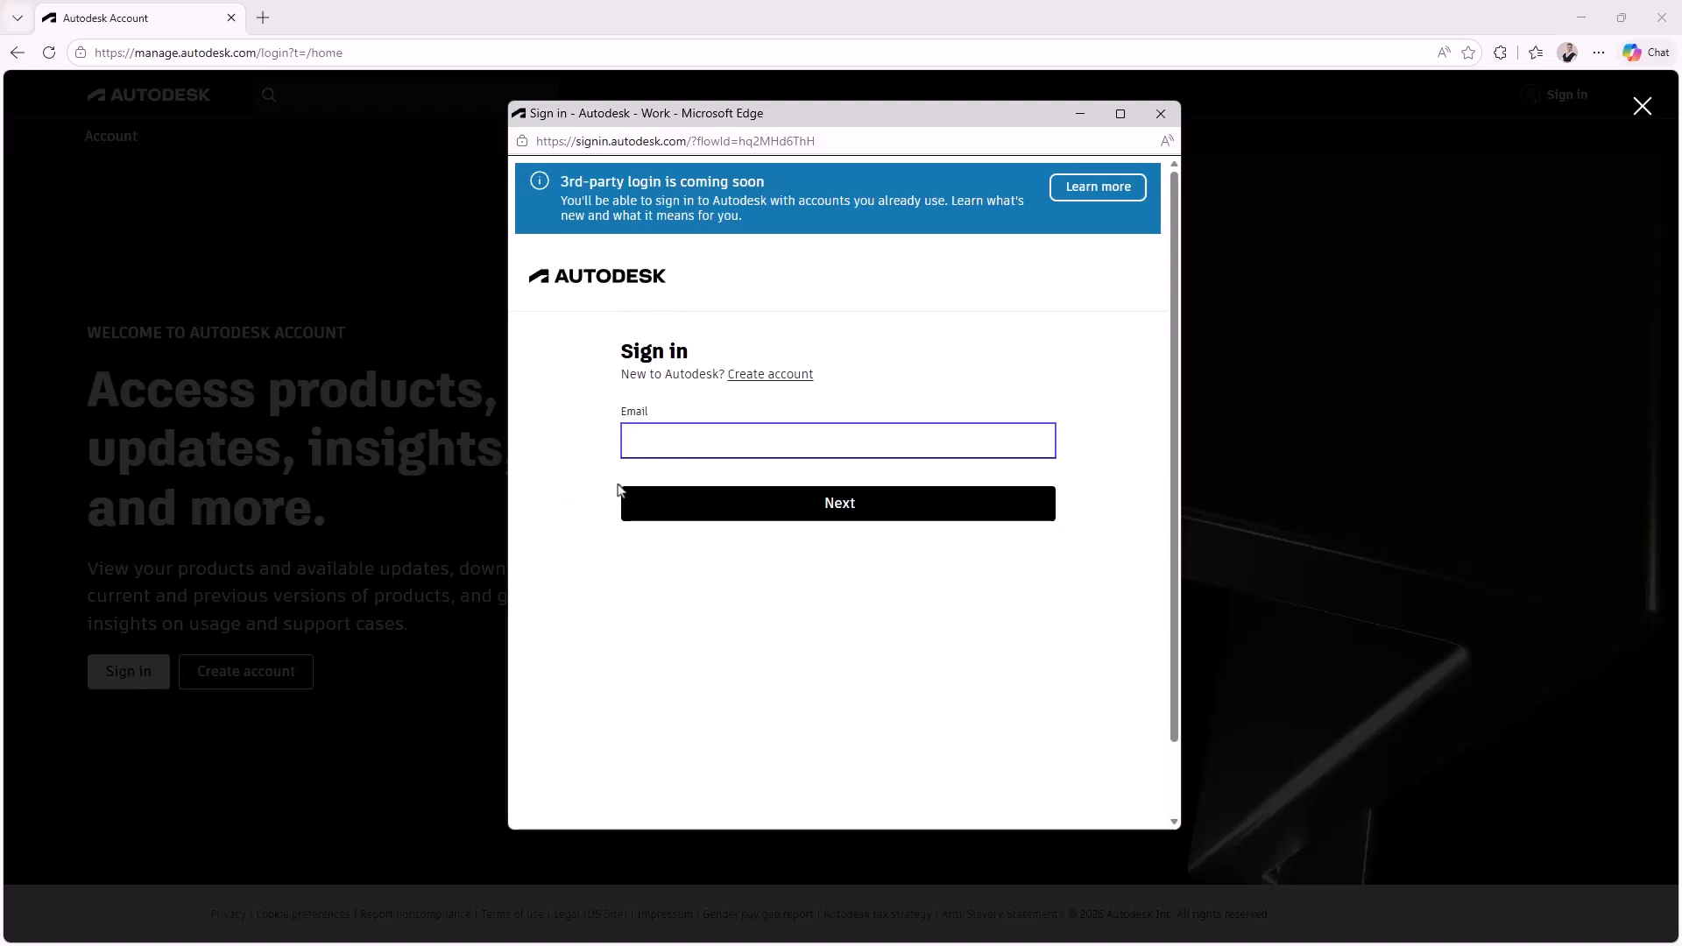
click(646, 443)
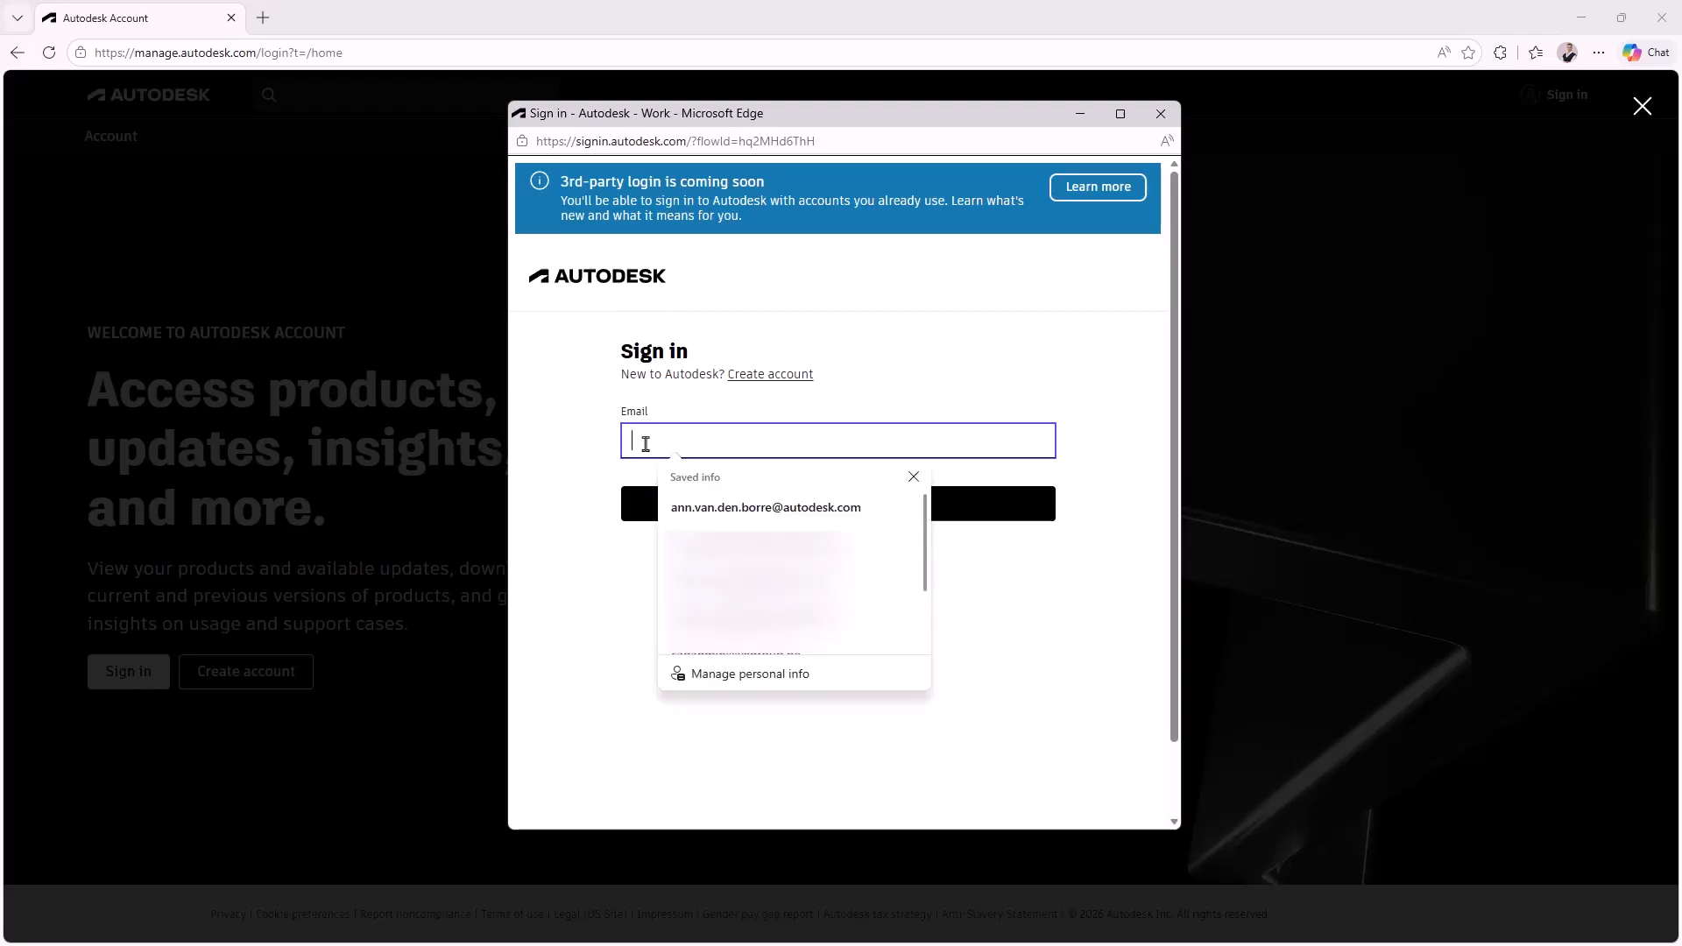
click(724, 508)
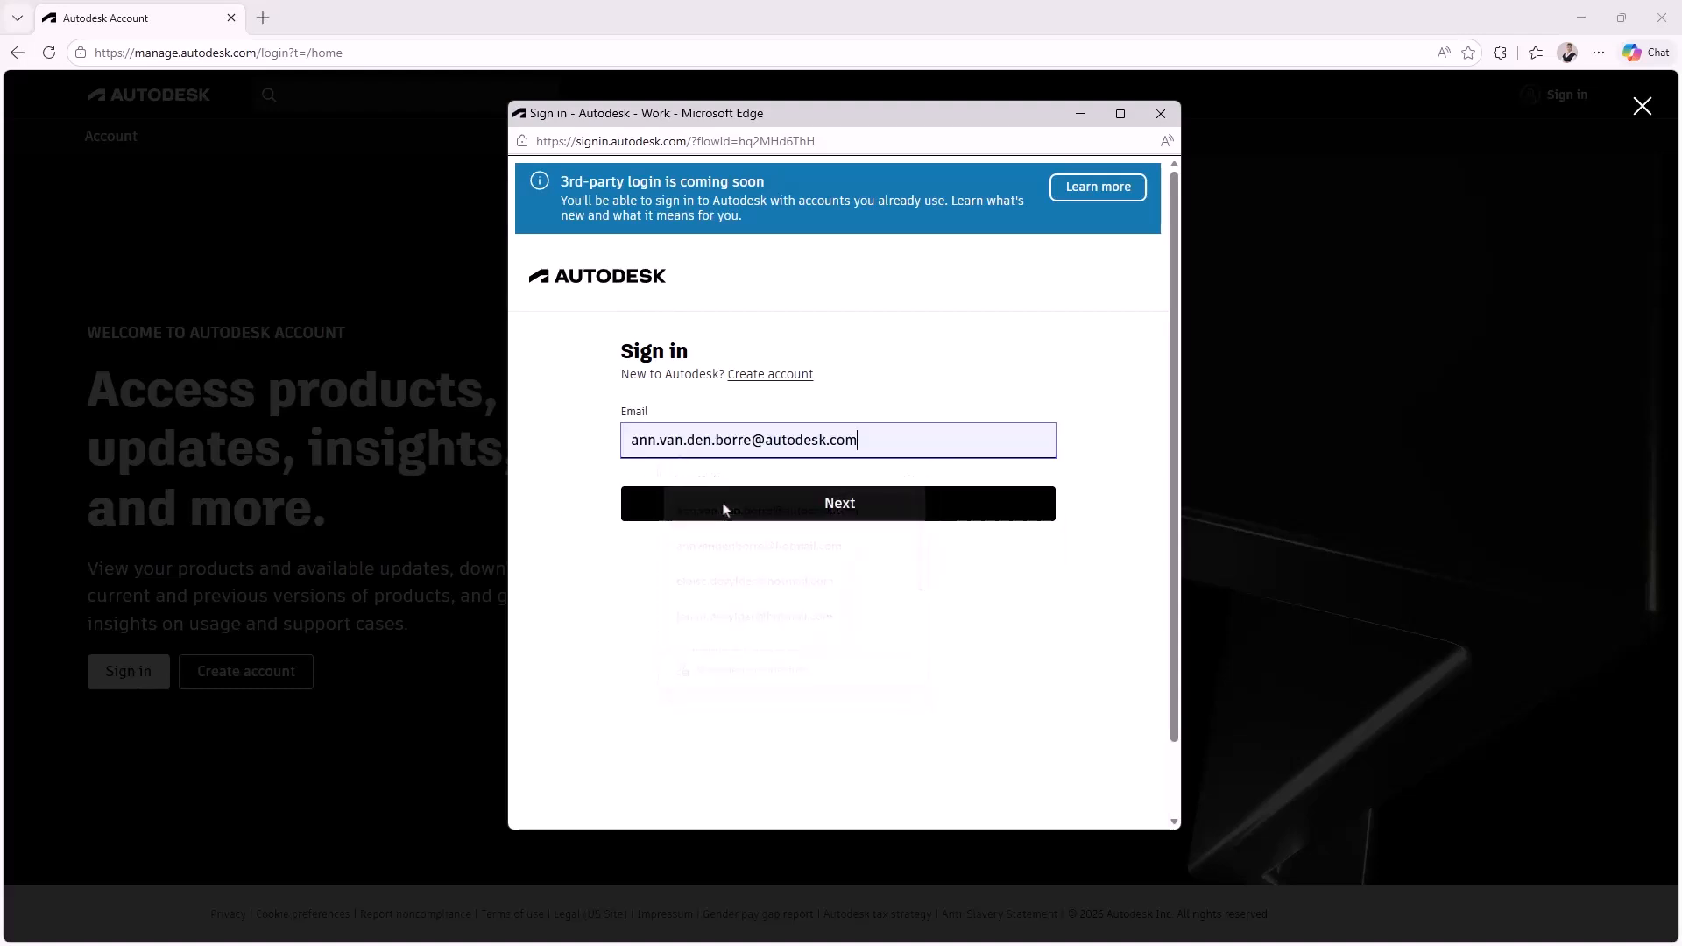
click(827, 504)
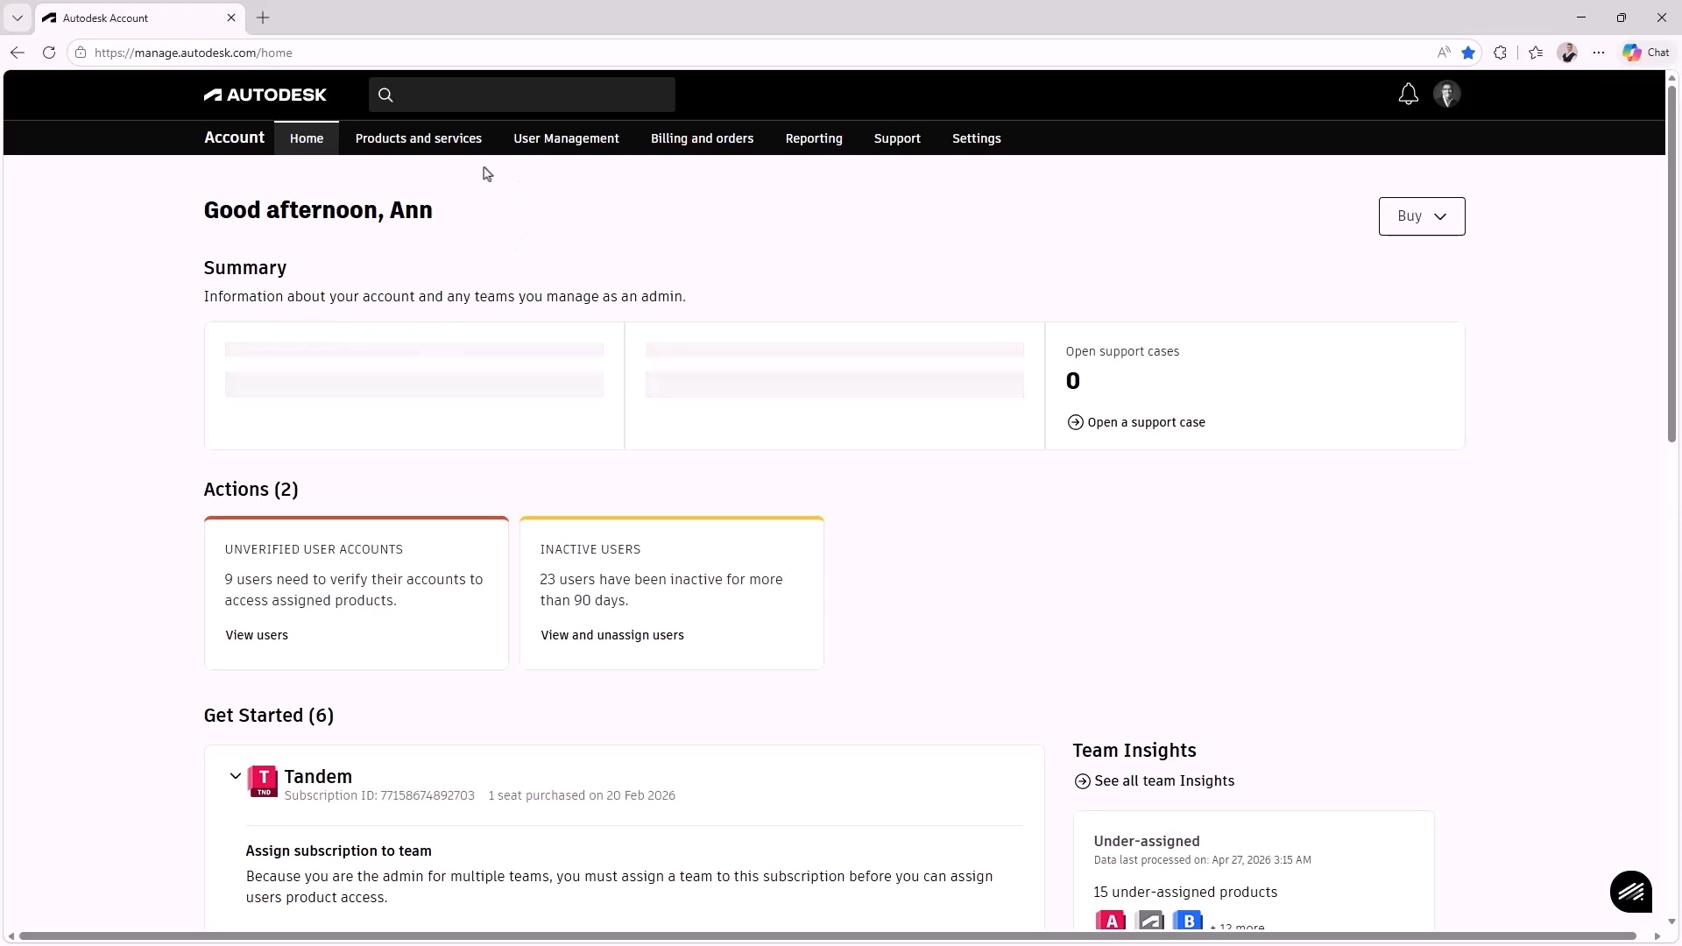
Search the account's products and services for "forma" and access Forma Data Management for AEC Collection
click(407, 140)
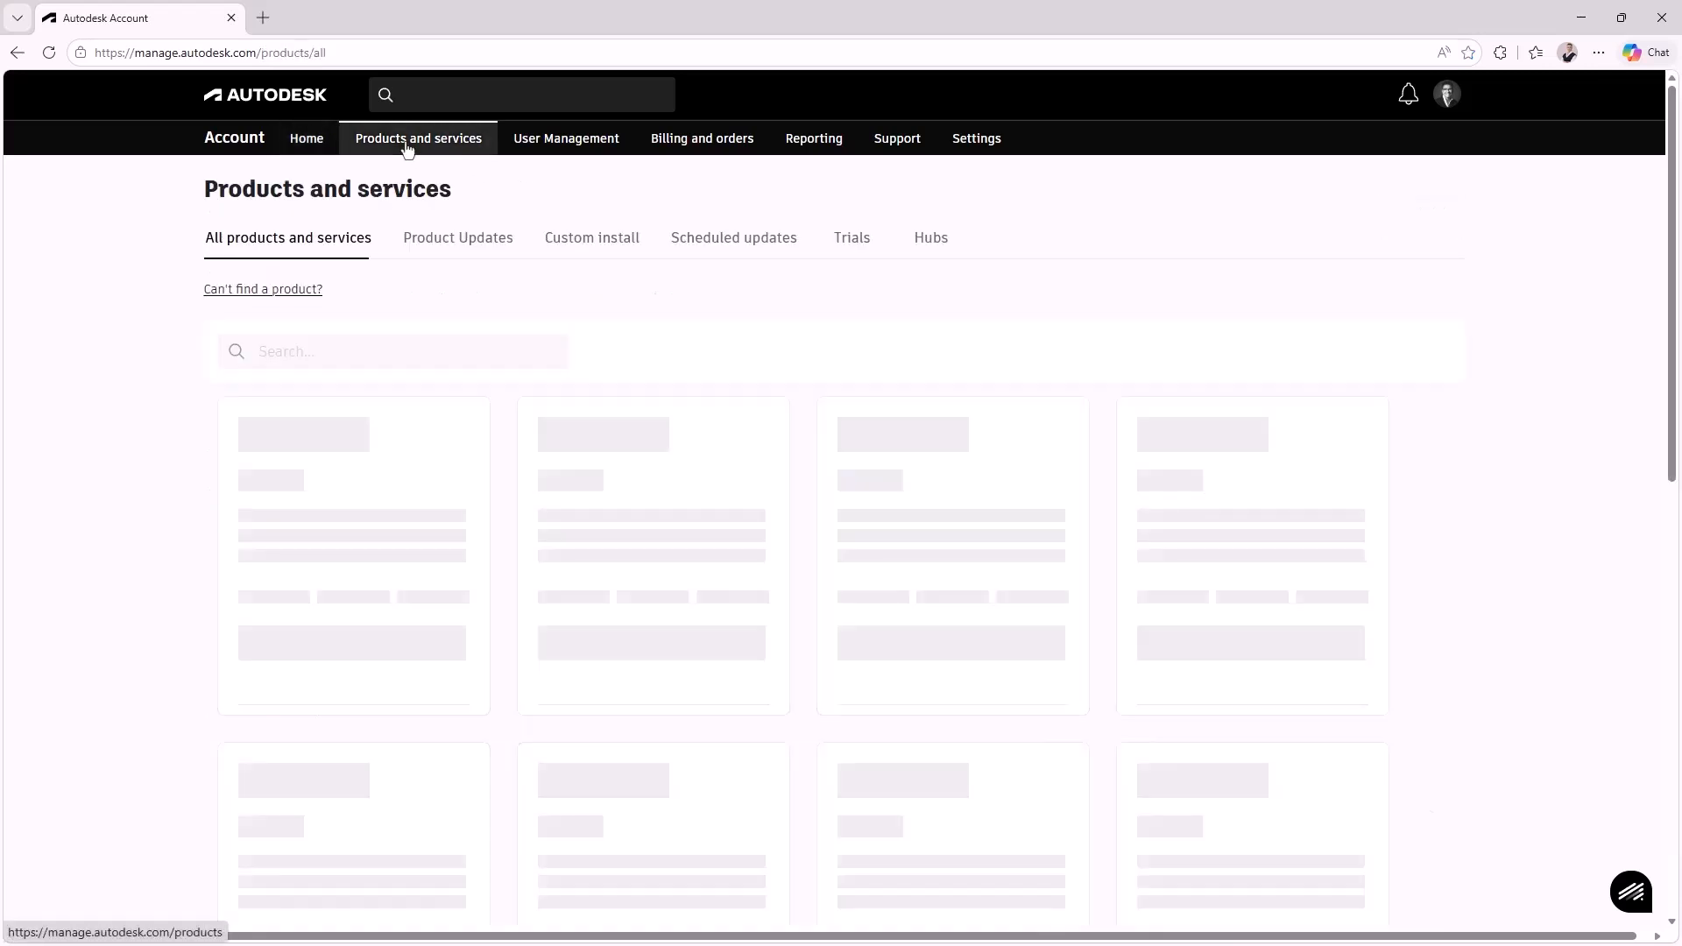
click(289, 352)
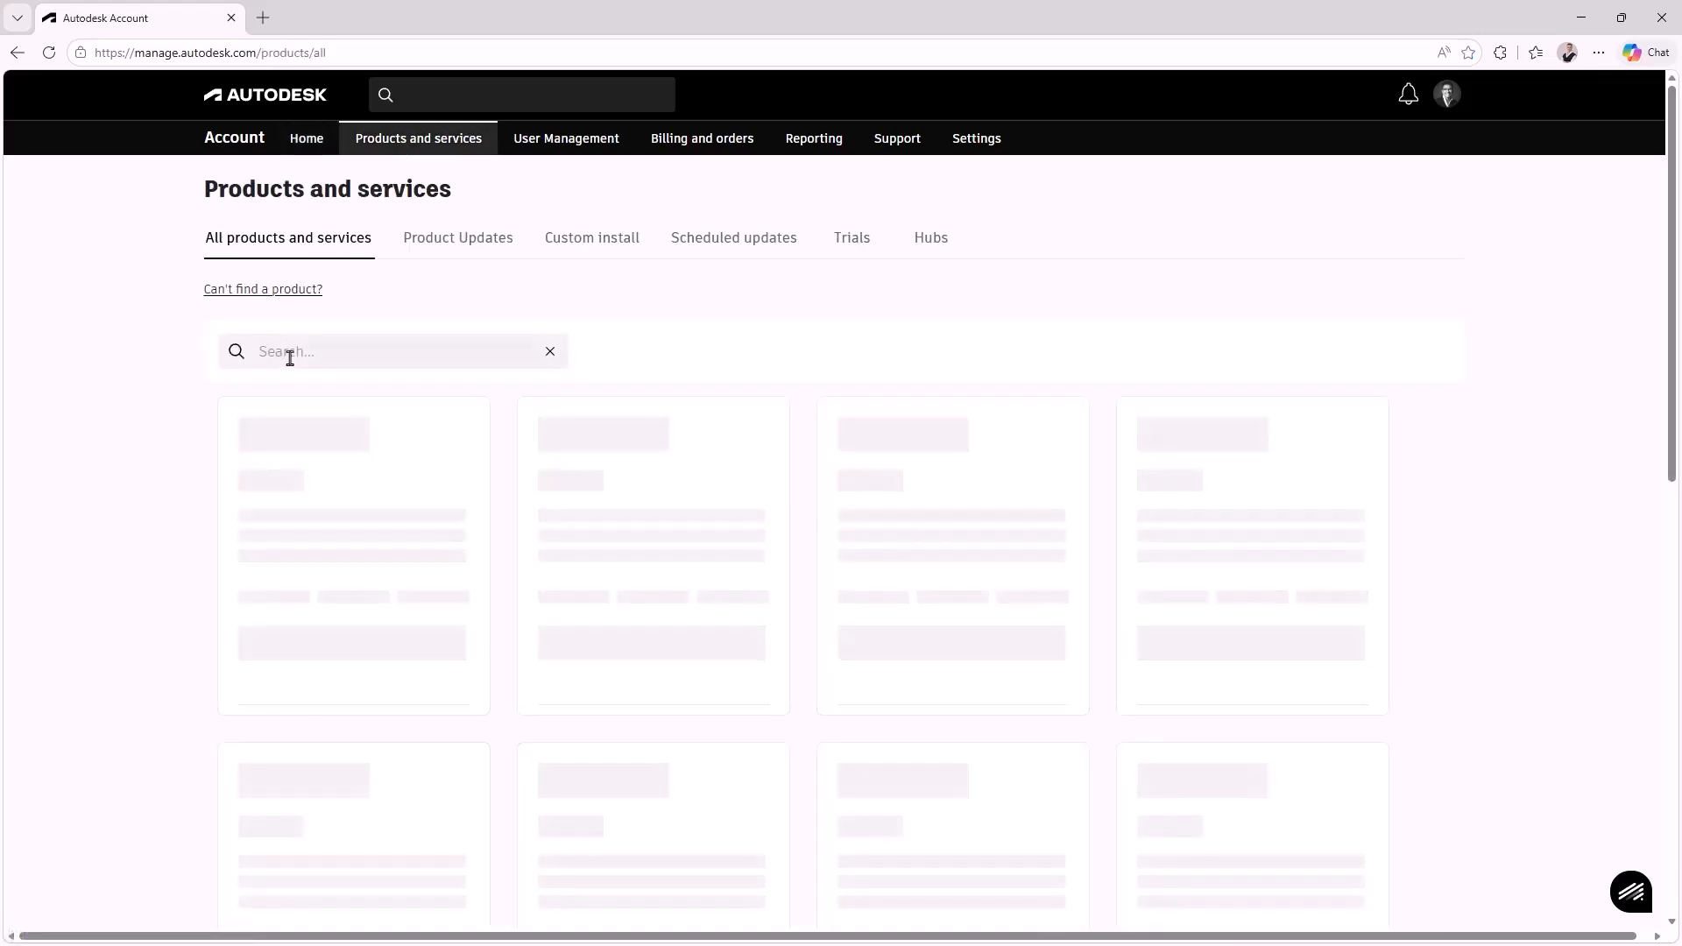
click(288, 347)
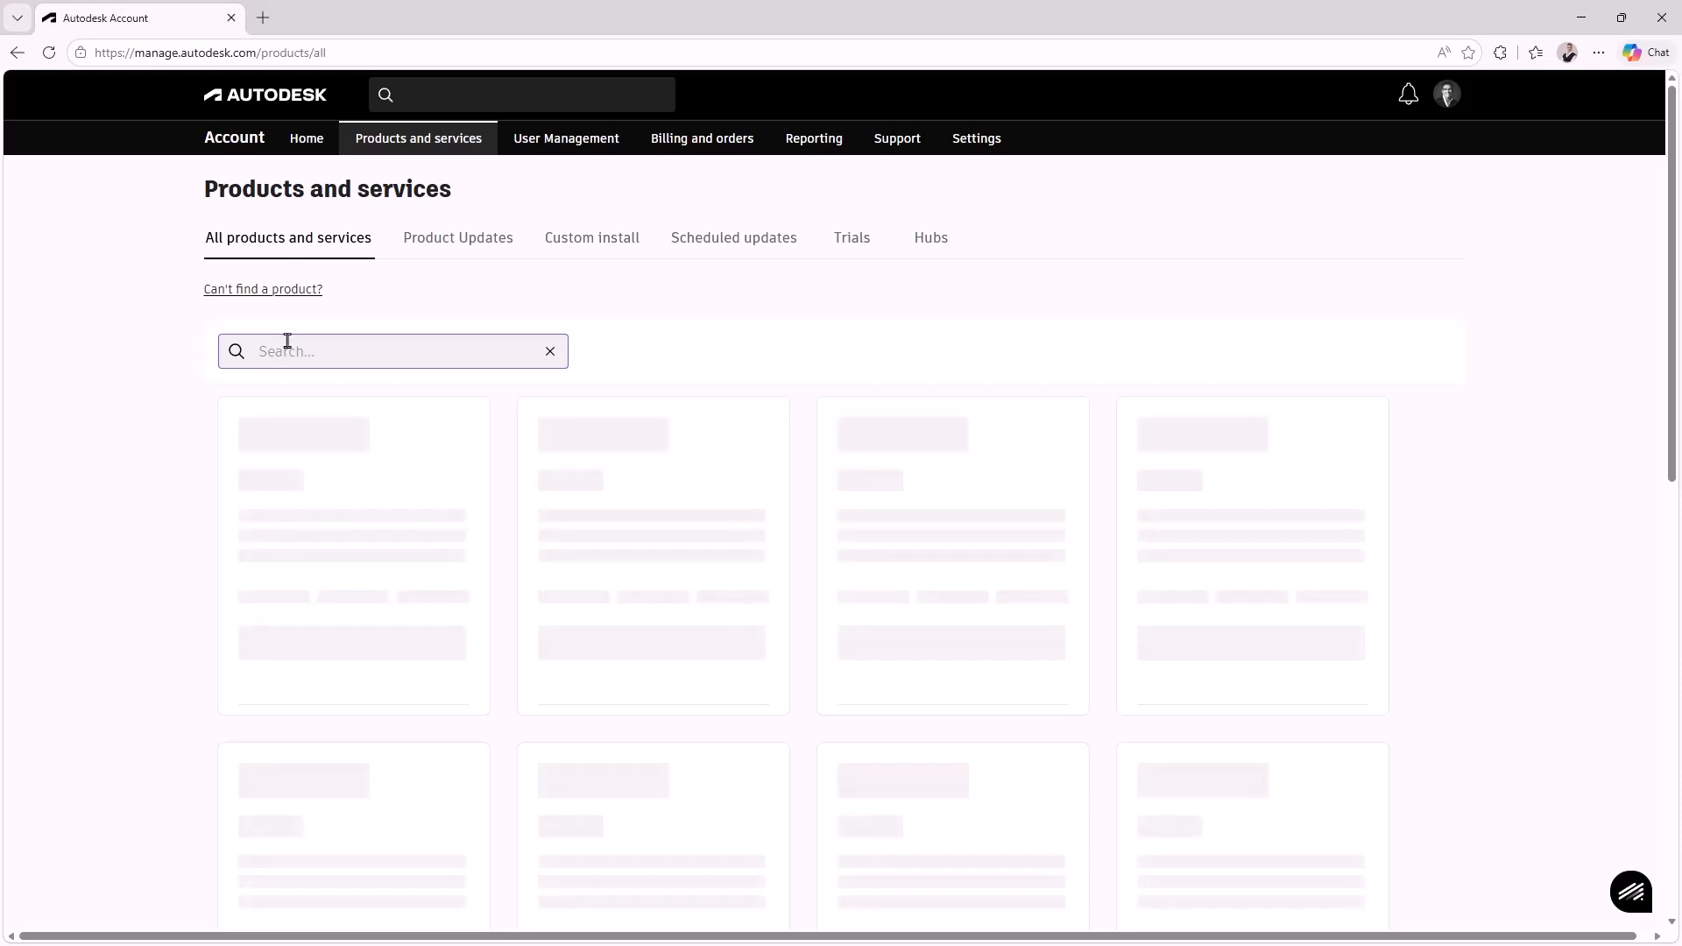
text(forma)
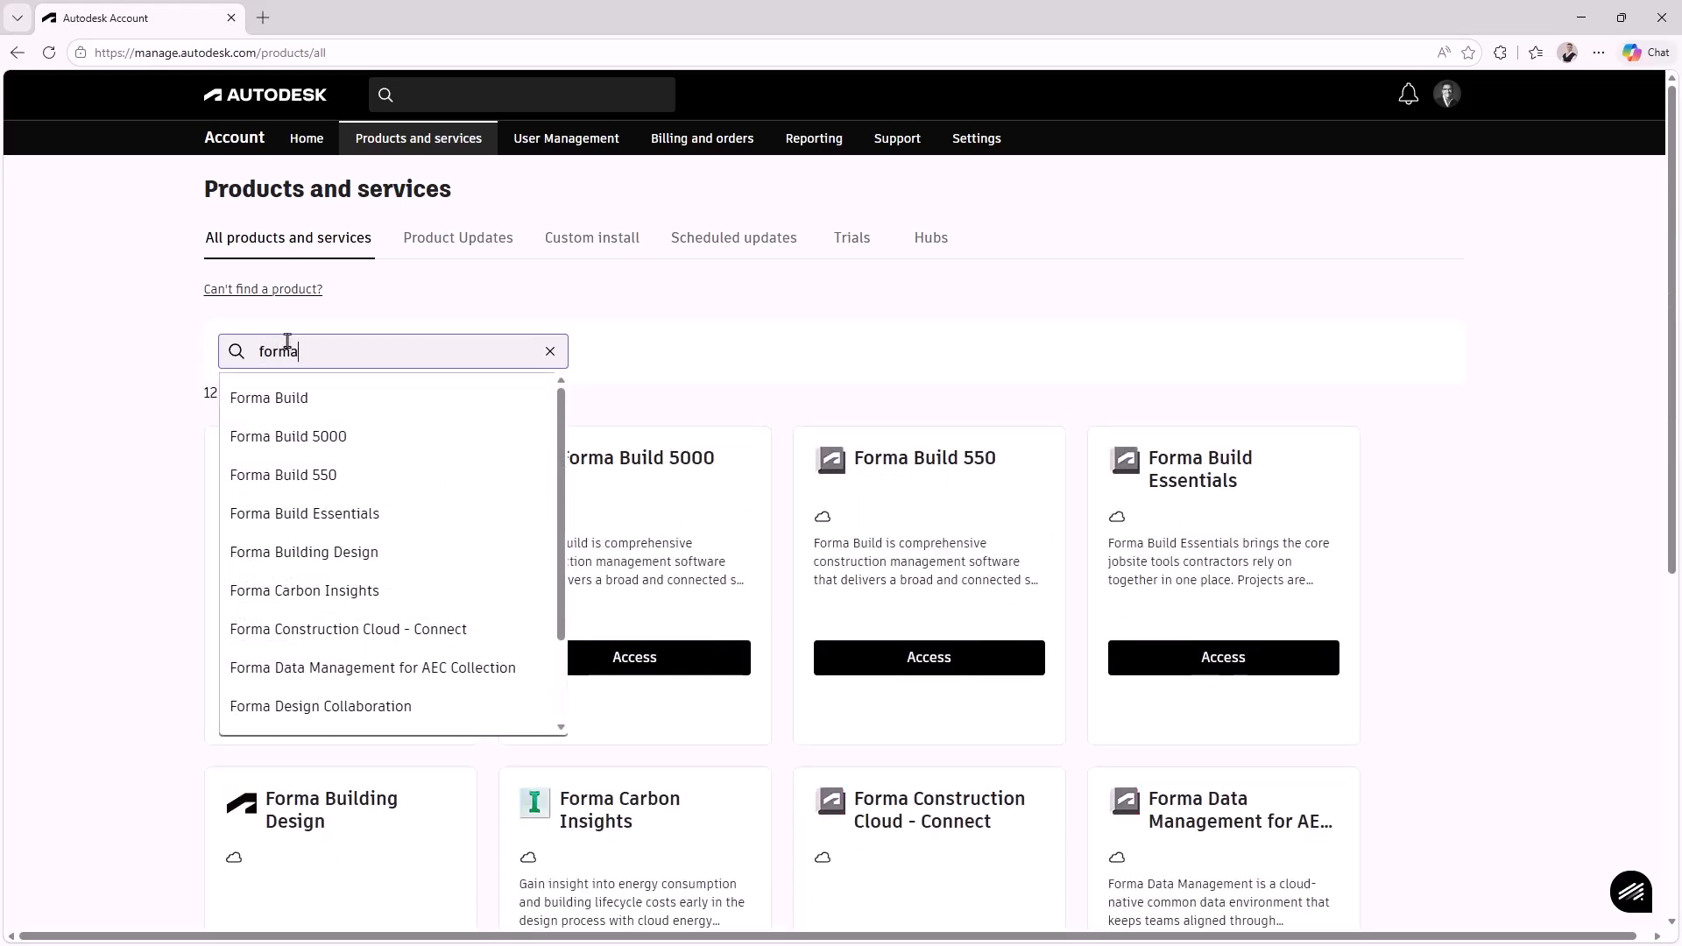
click(134, 350)
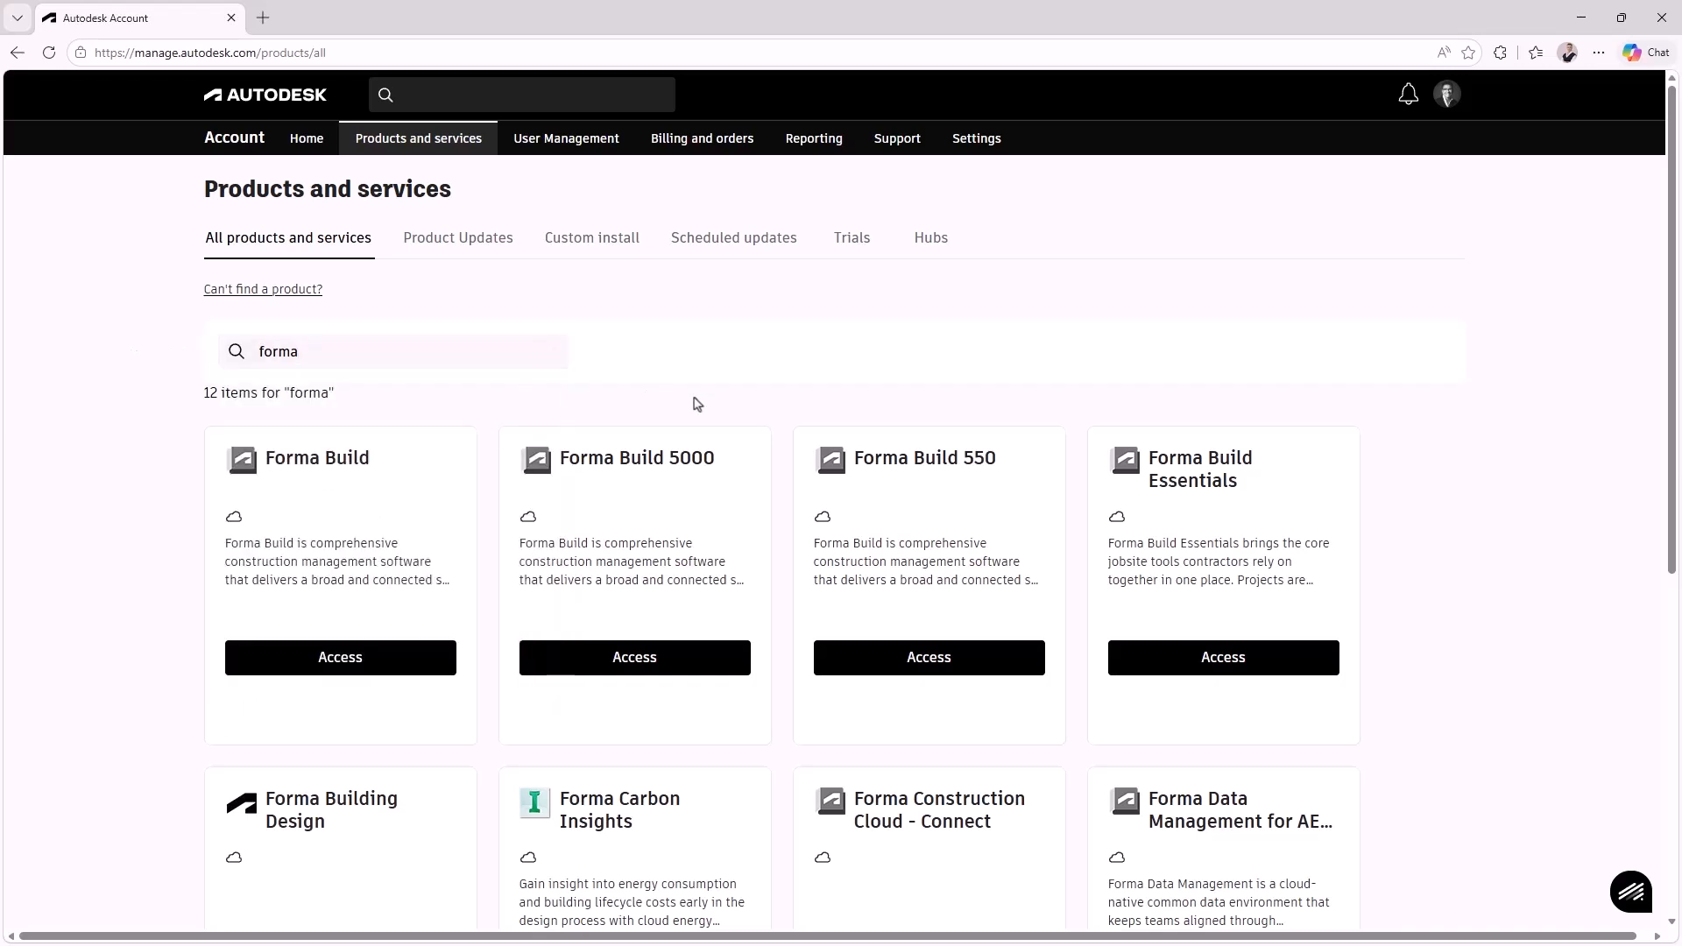
scroll(611, 328, down, 1)
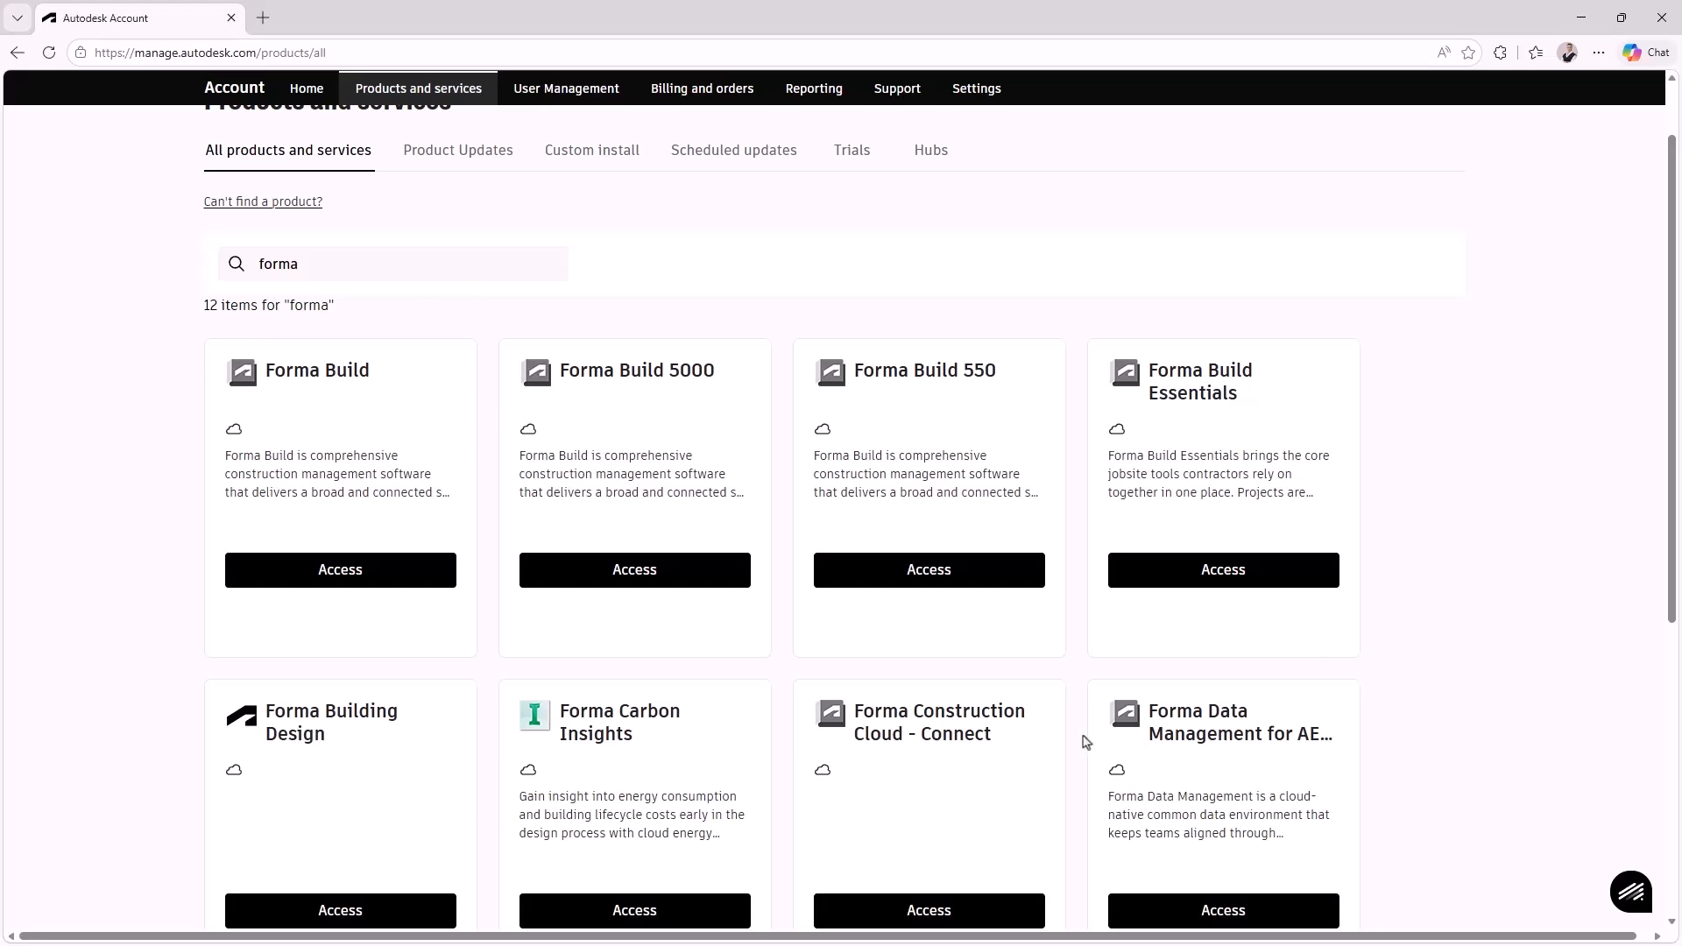
click(1210, 916)
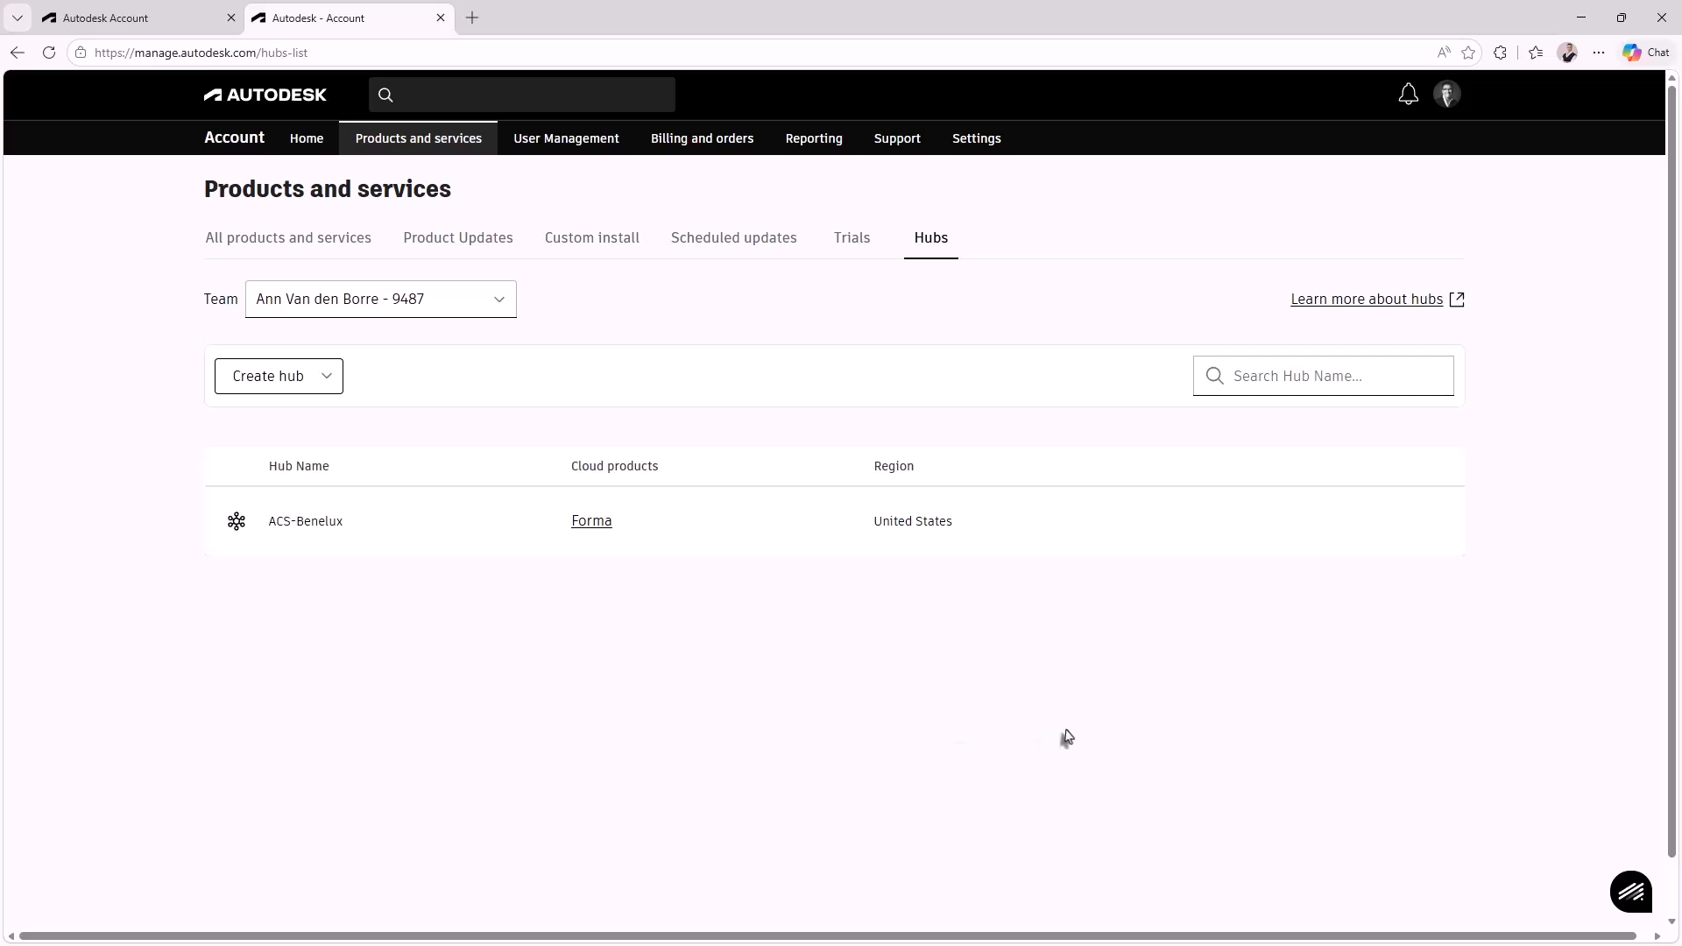
Start creating a Forma hub and name it ACS-Benelux_EU
click(263, 376)
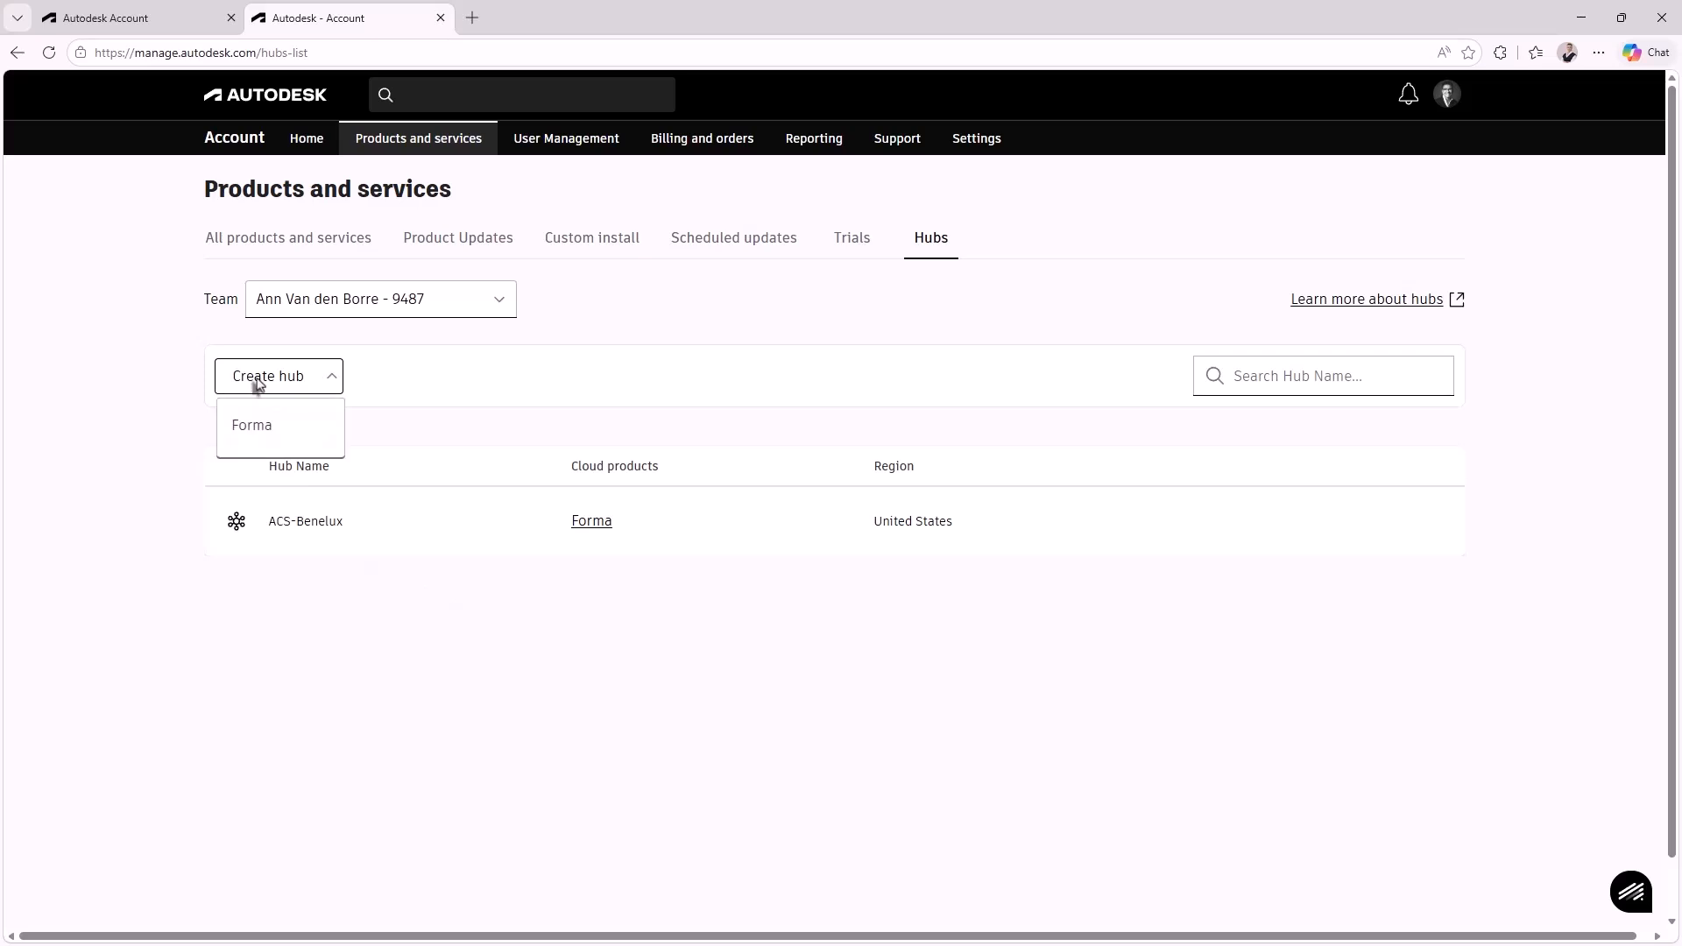
click(248, 427)
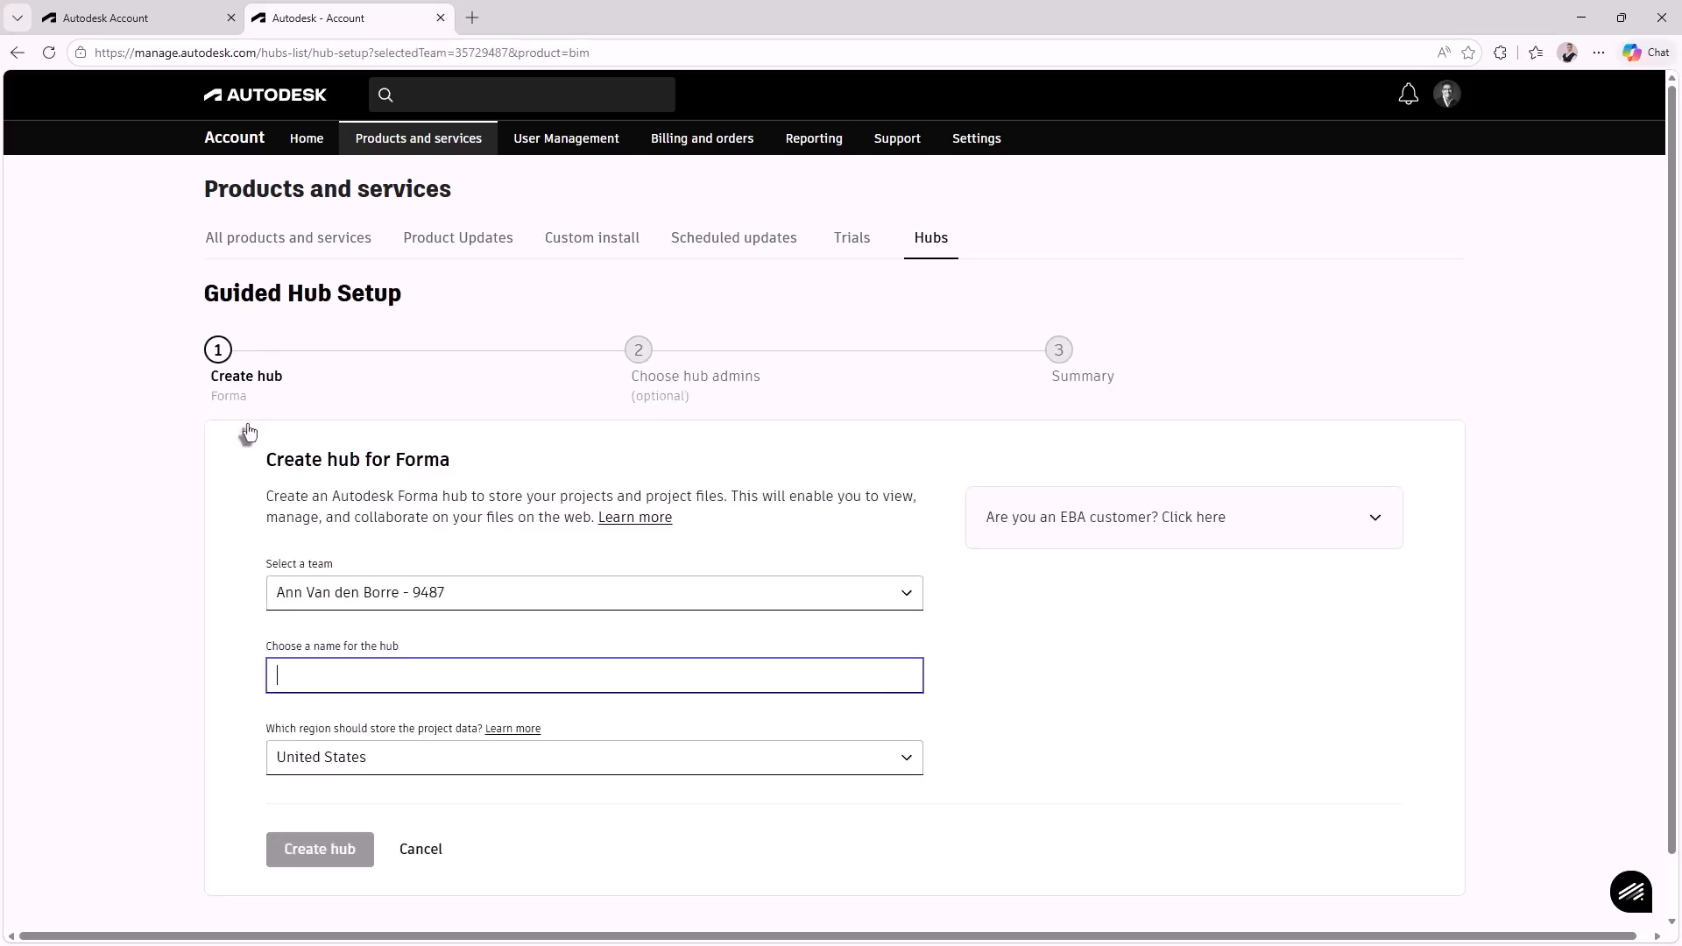
text(ACS)
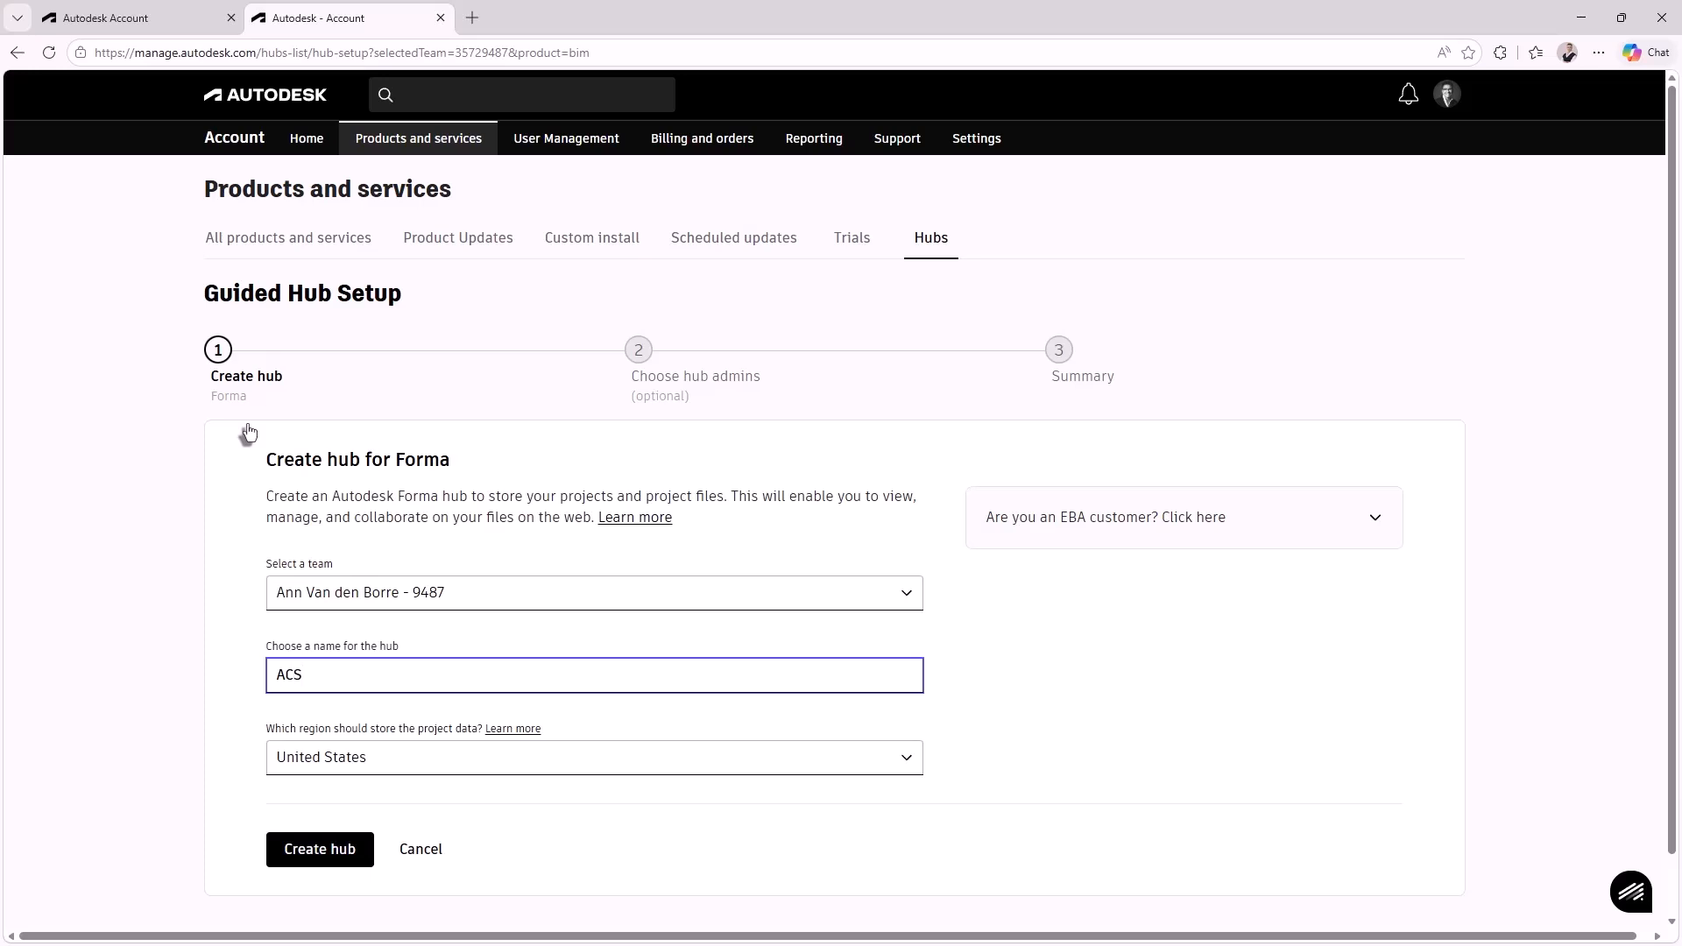
text(-Benelux_EU)
Set the hub's project data storage region to Europe and create the hub
click(406, 758)
click(300, 701)
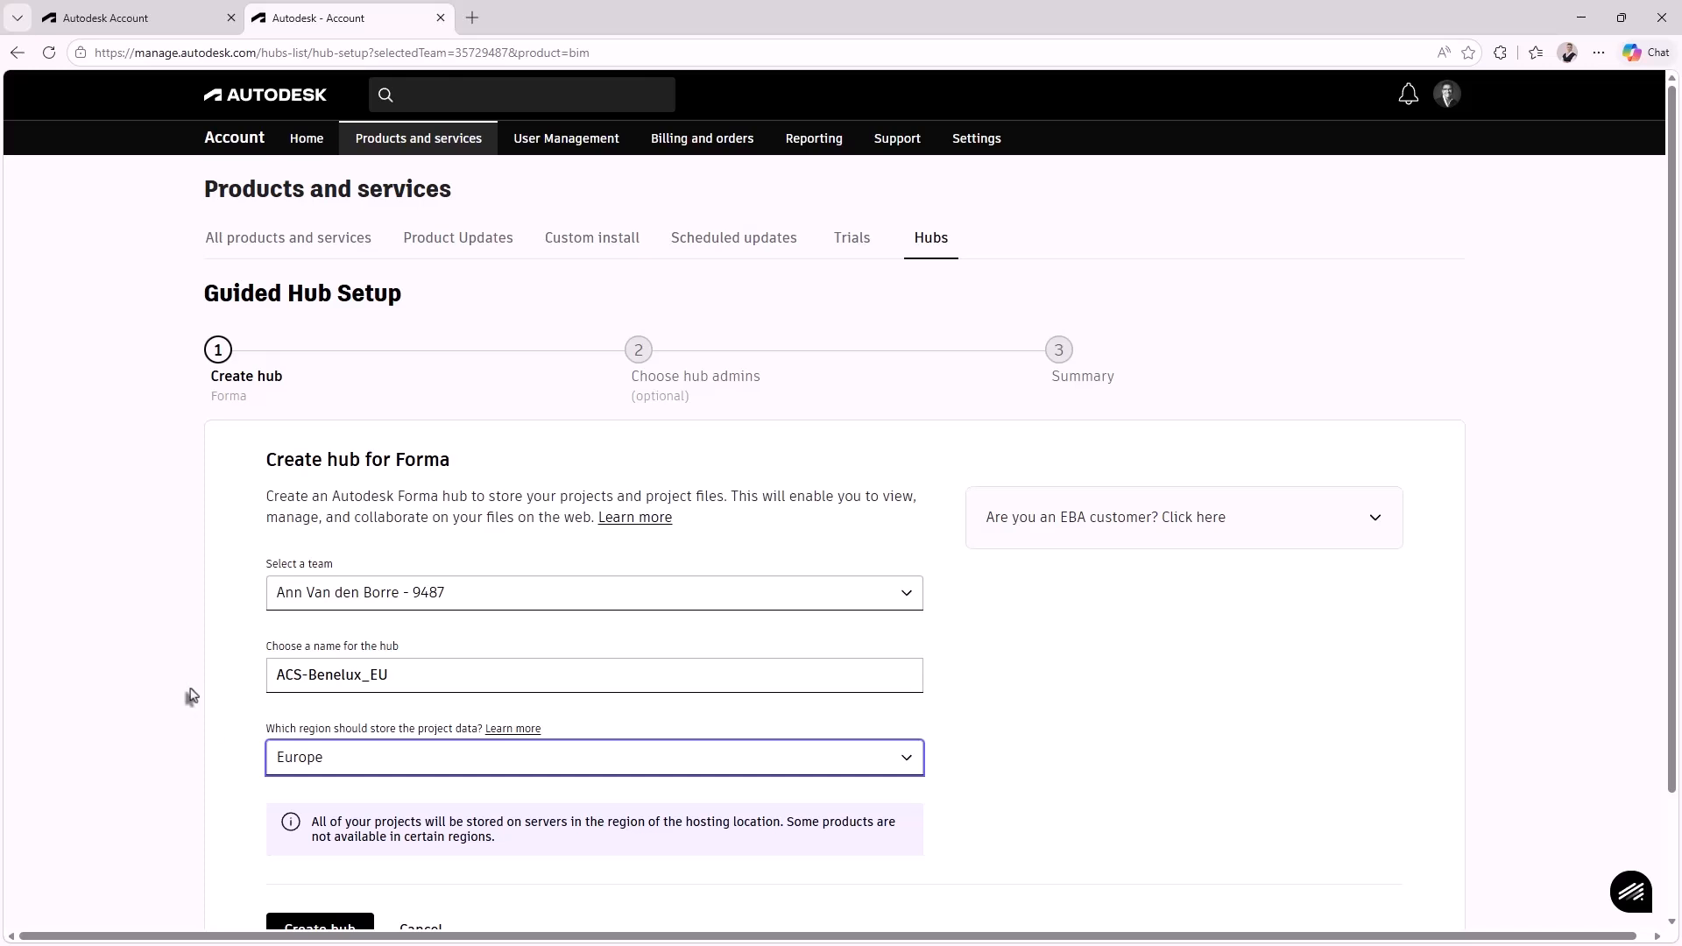
click(419, 764)
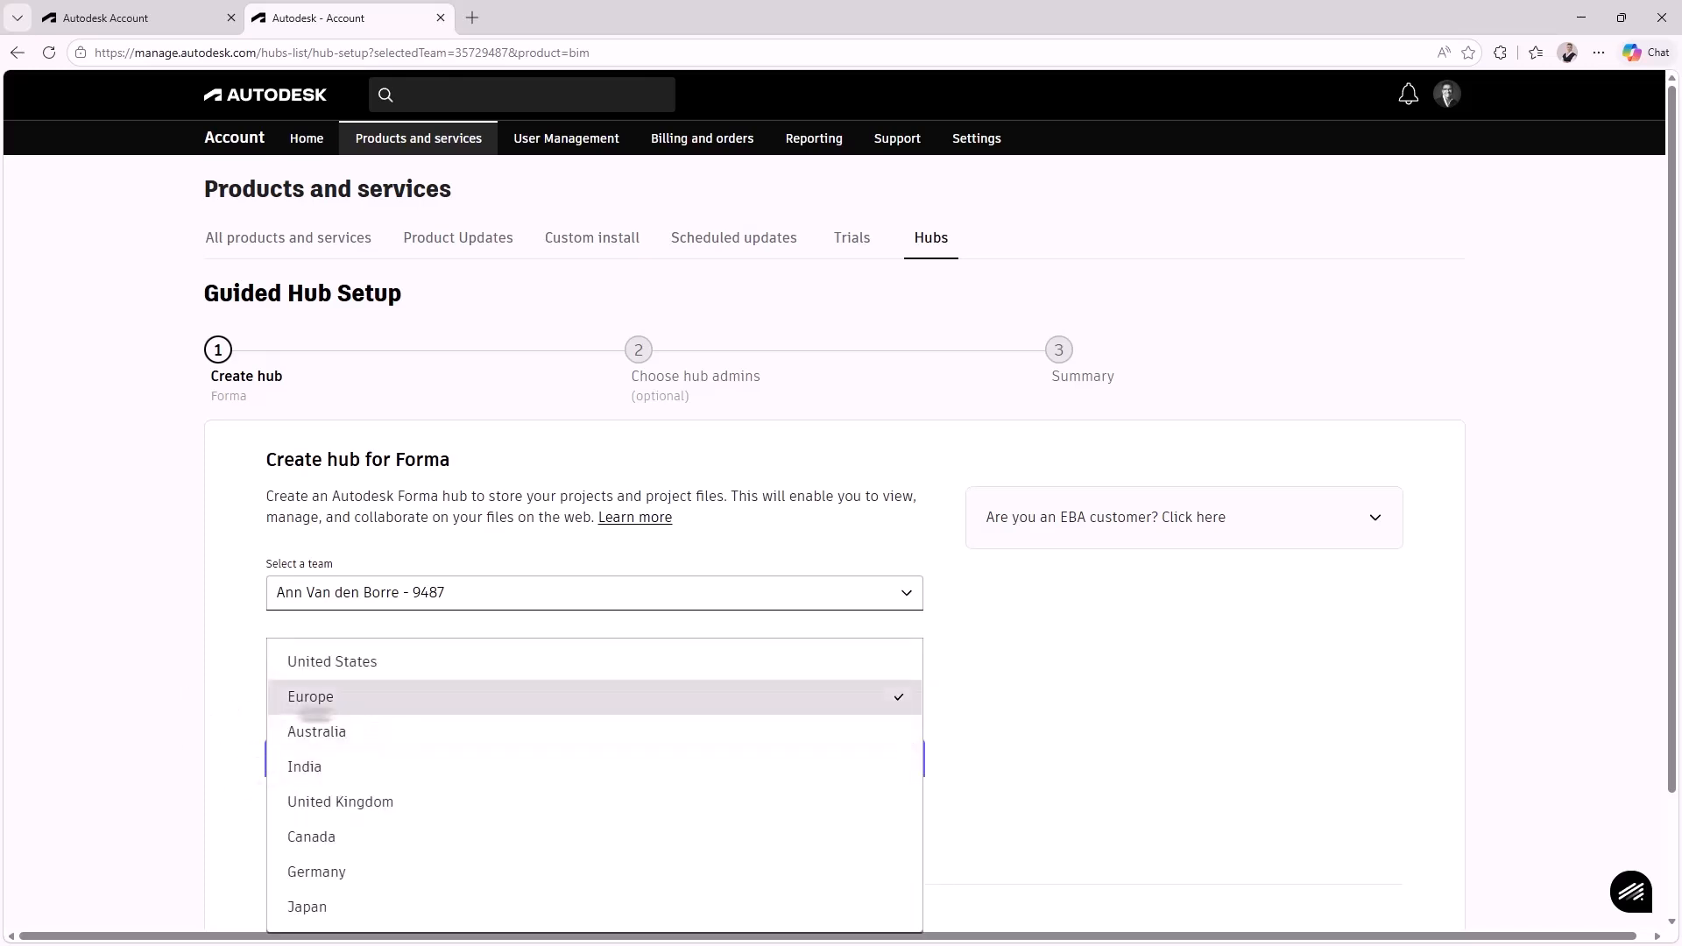
click(302, 705)
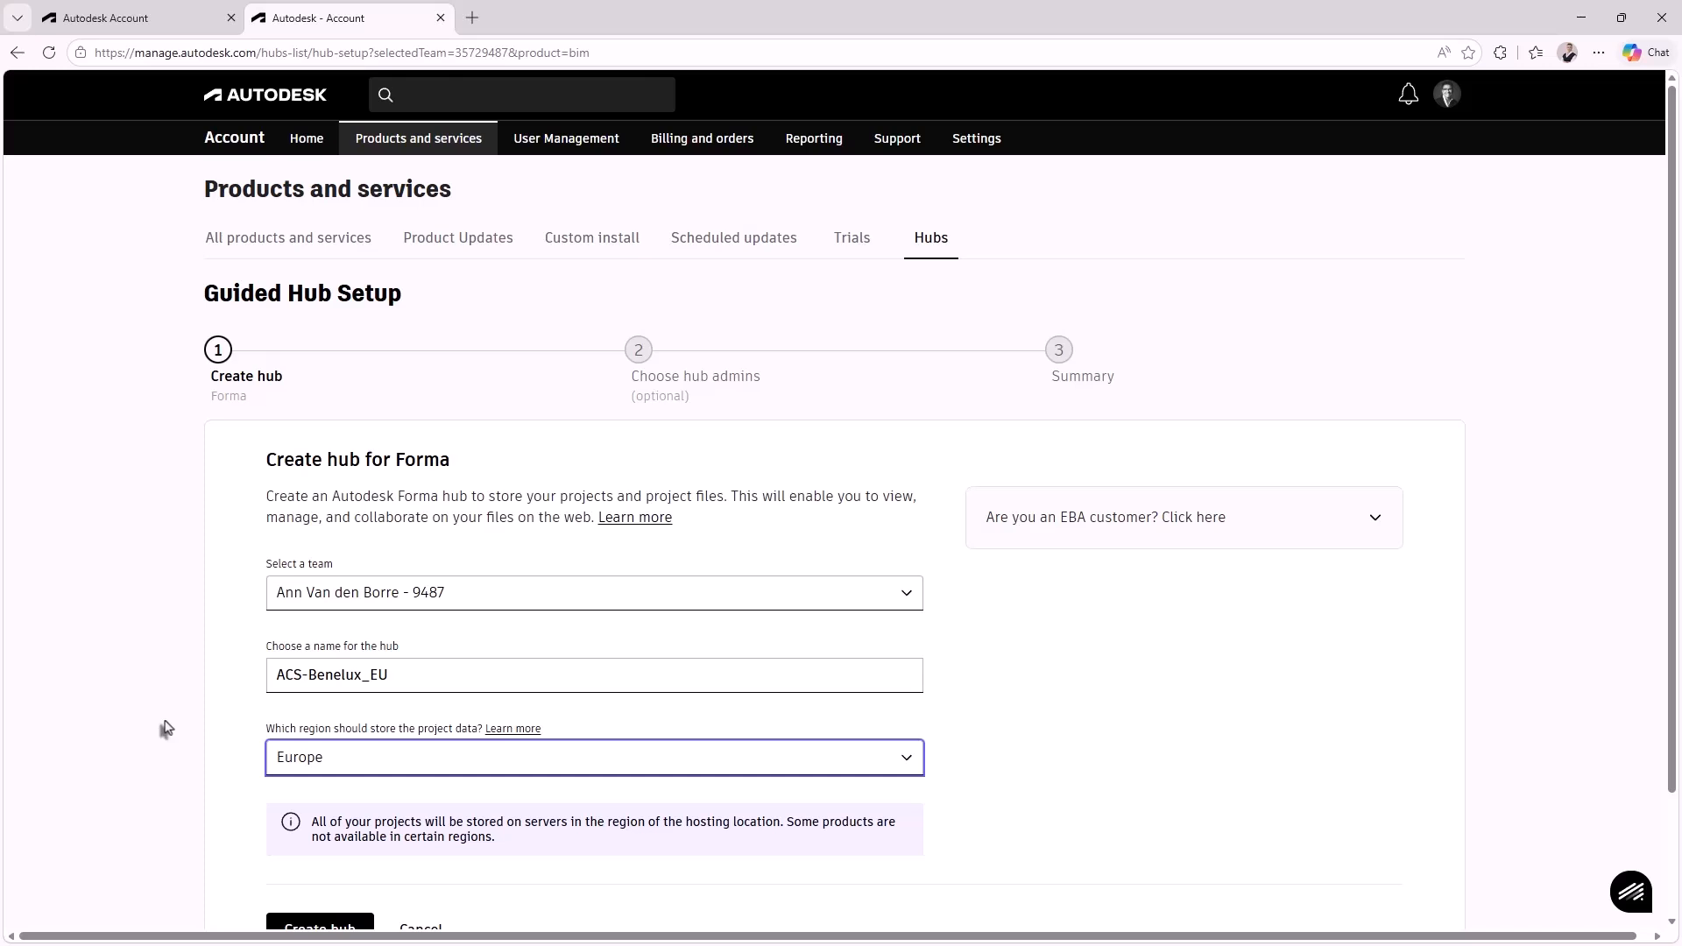
scroll(131, 694, down, 1)
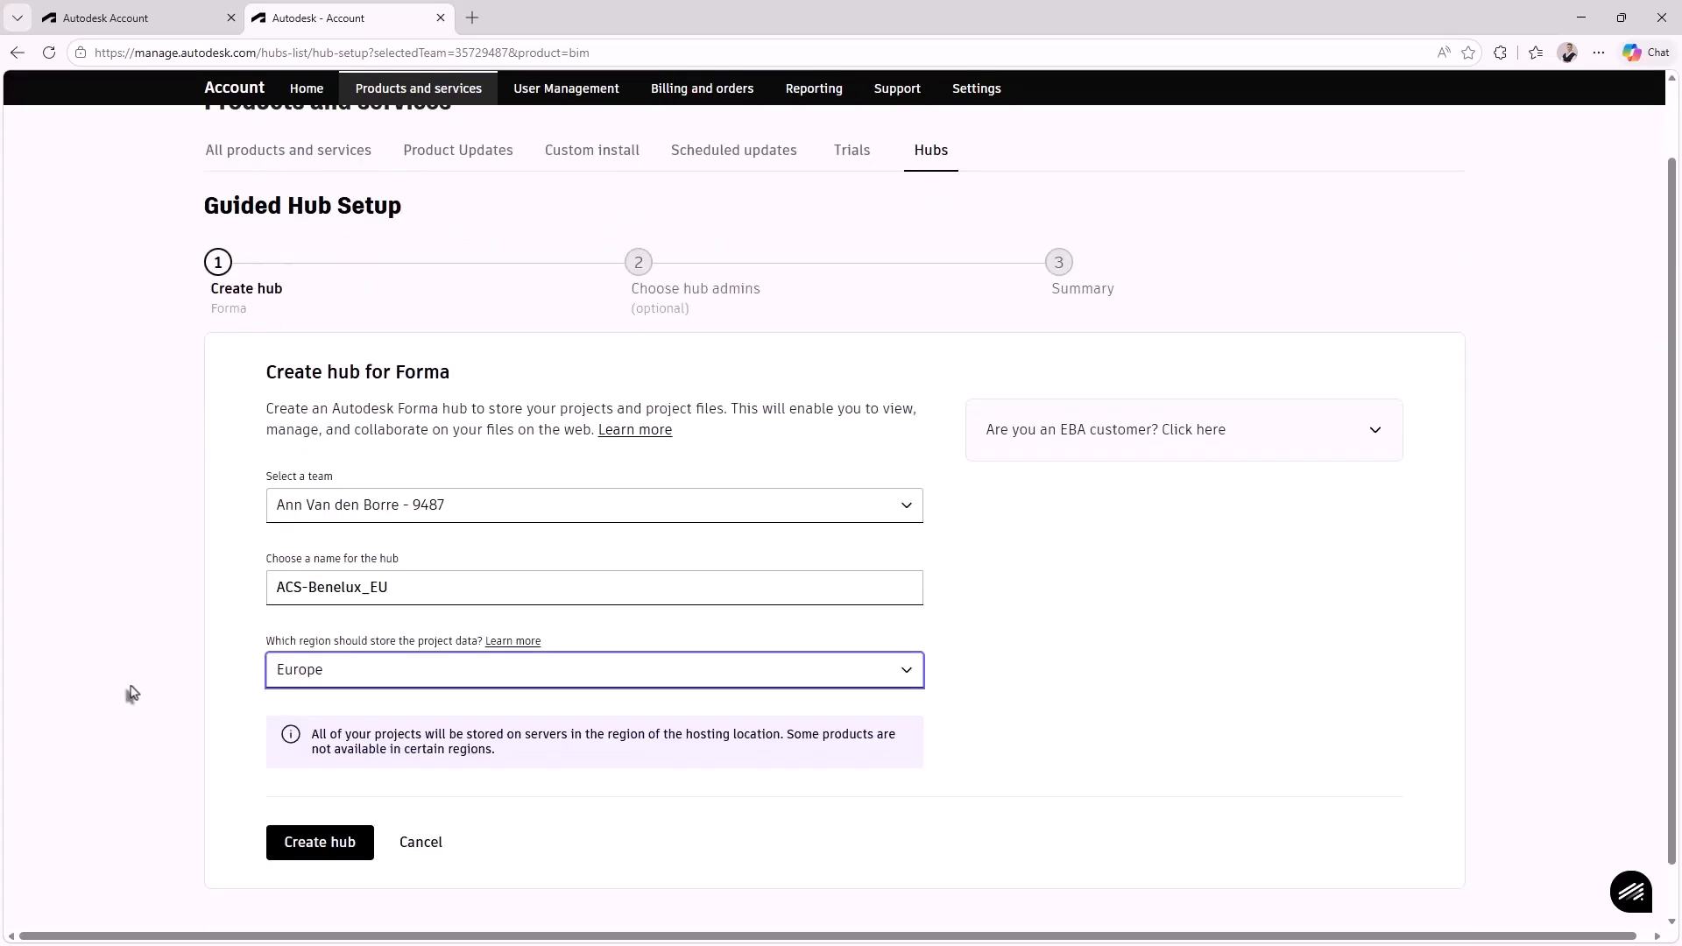
click(306, 847)
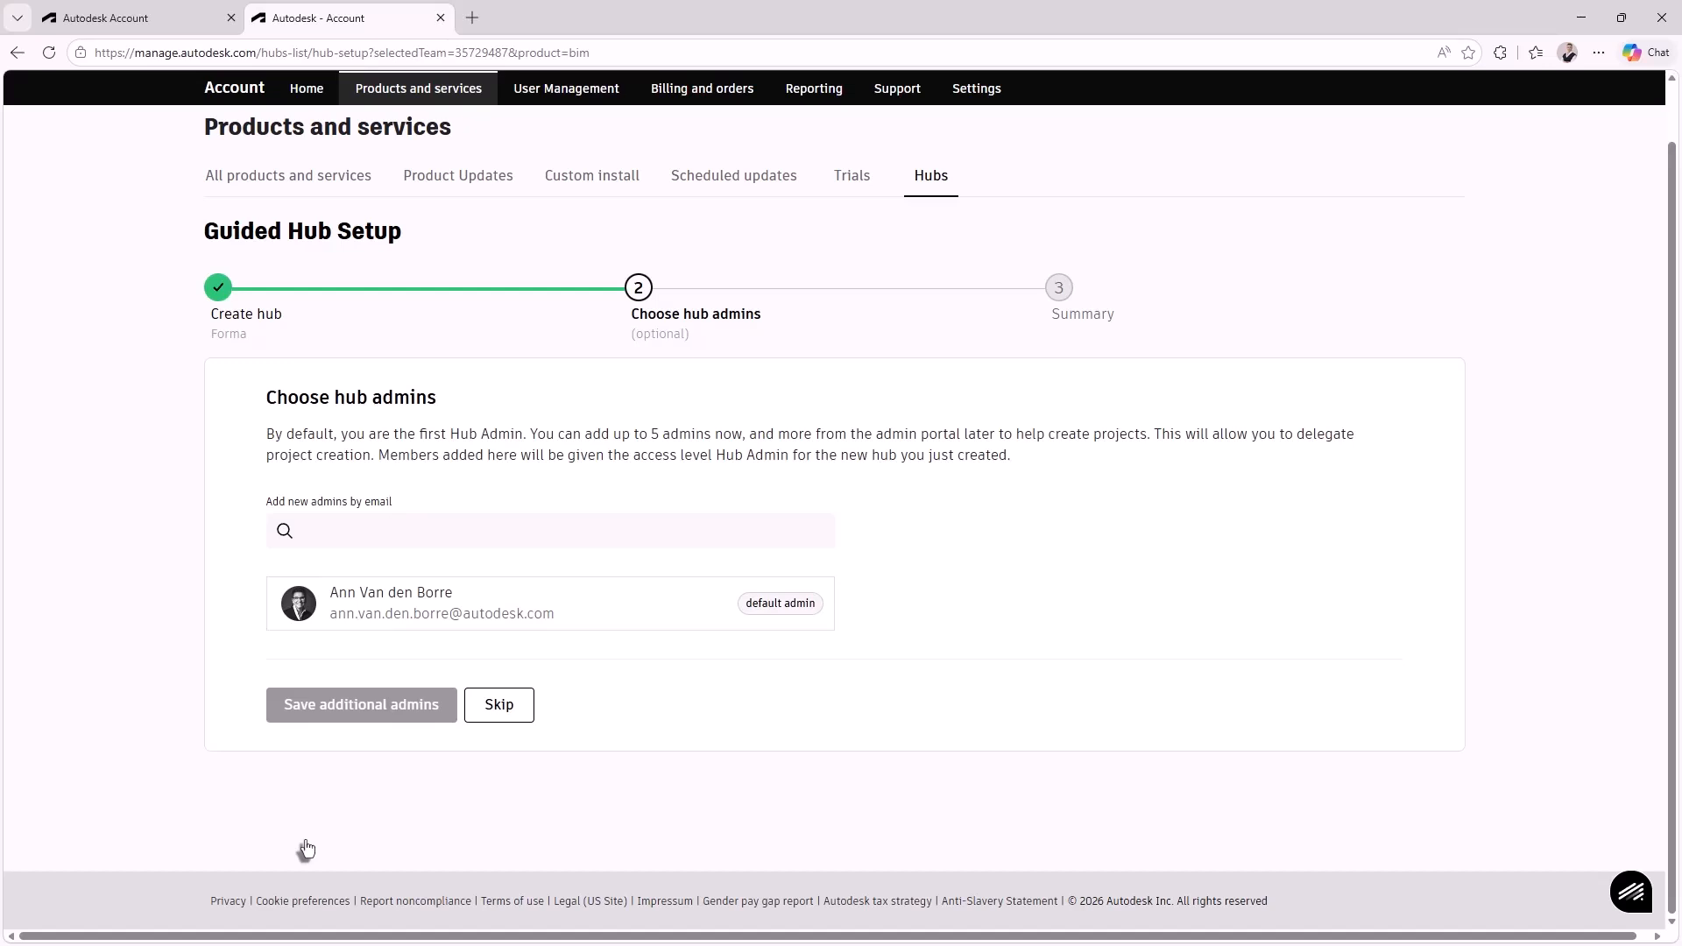
Skip adding hub admins, view all hubs, and open the ACS-Benelux_EU hub in Forma
click(498, 719)
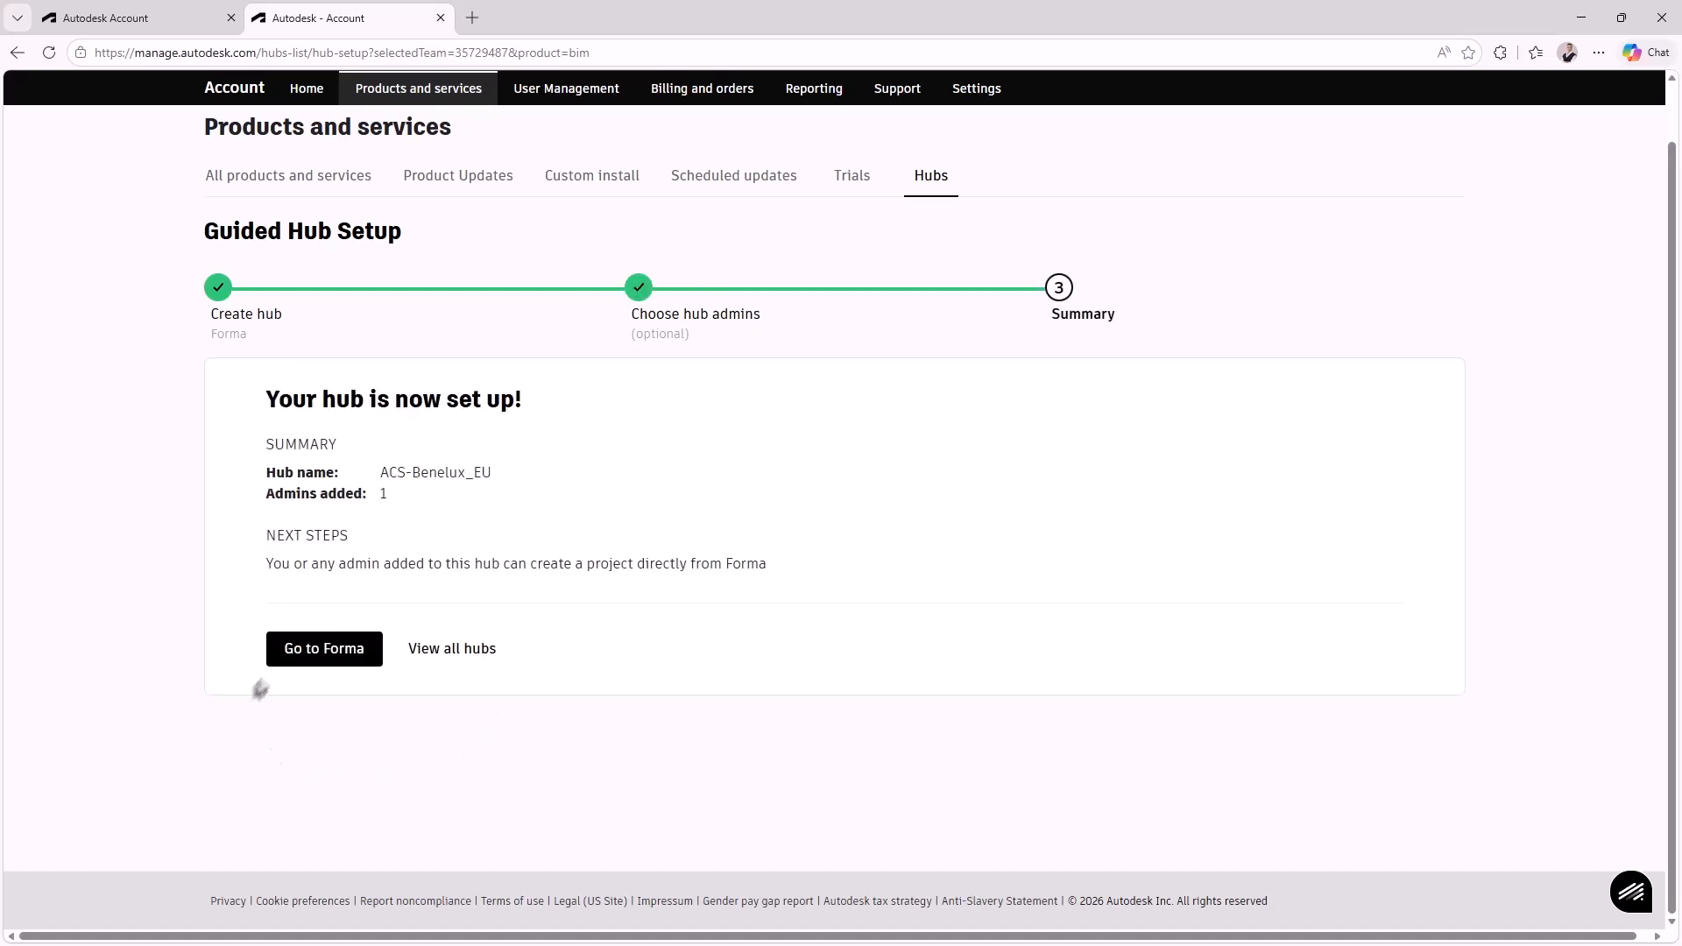
click(473, 667)
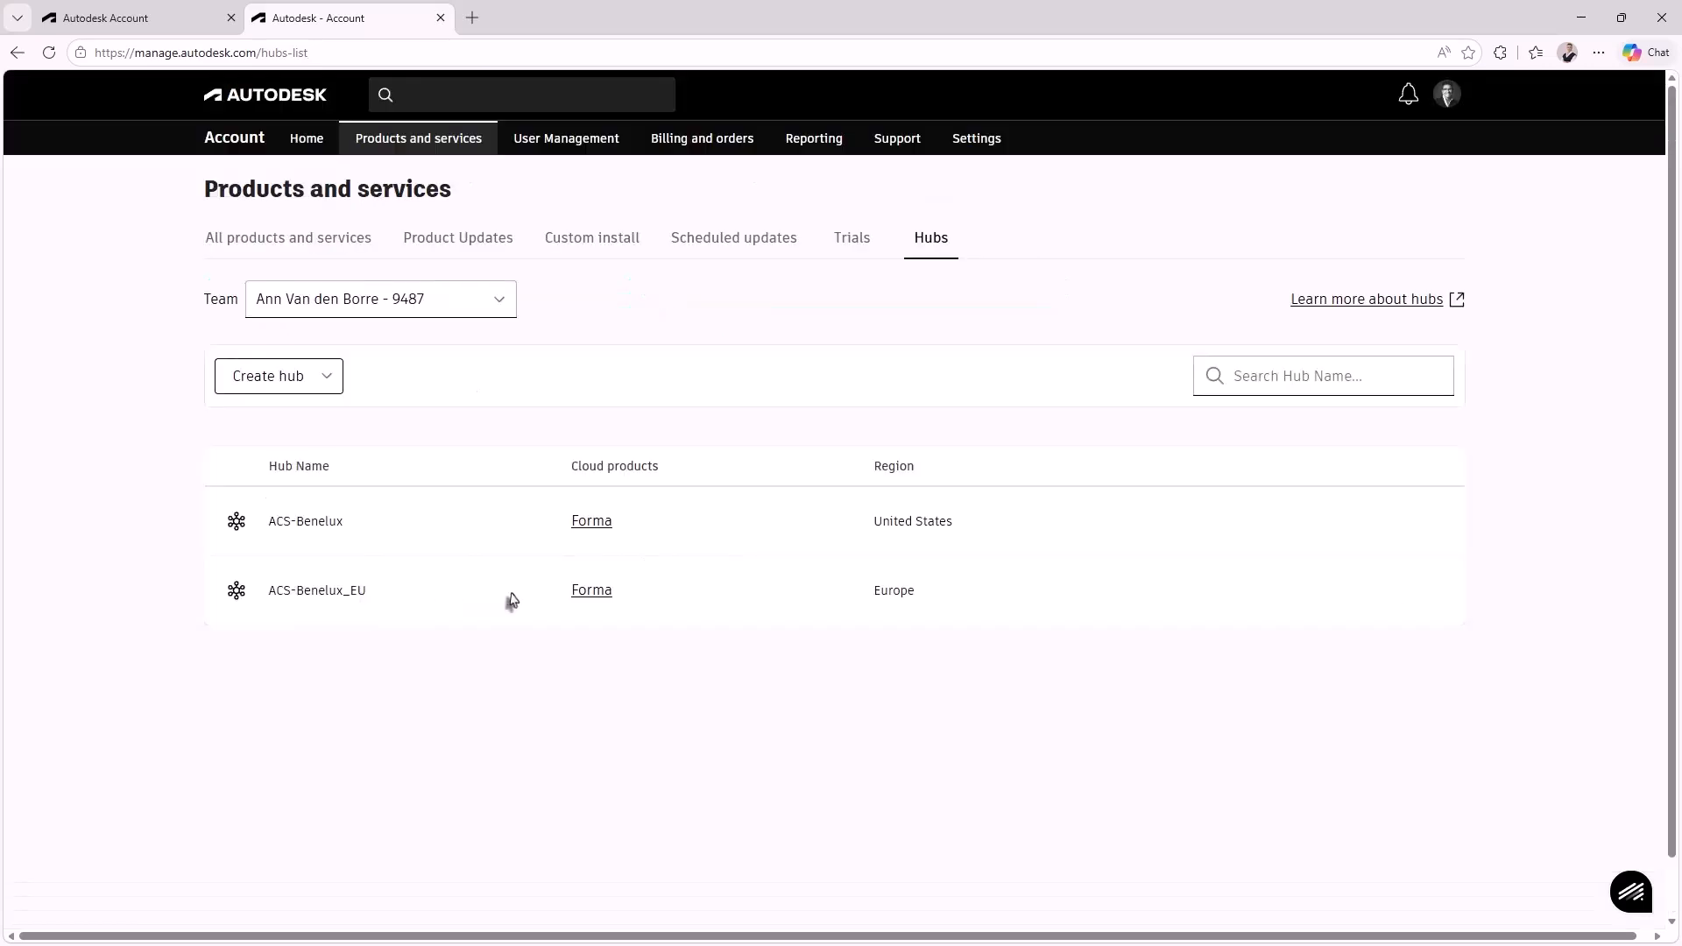
click(588, 599)
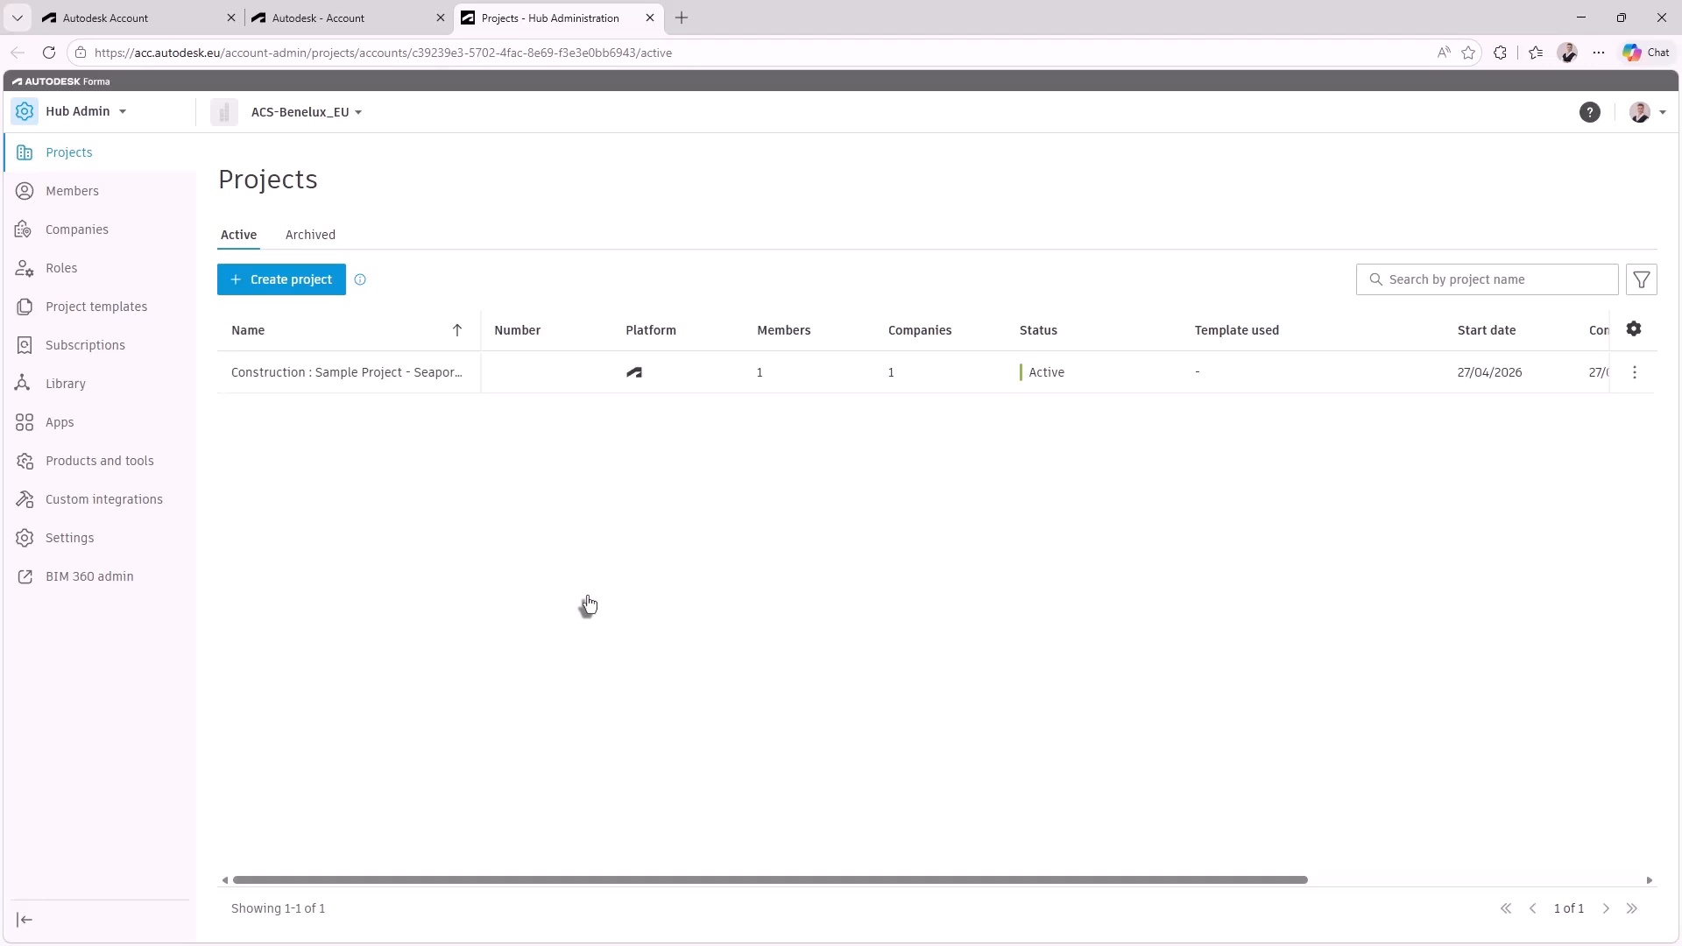
Create a project named _My Demo Project with project number 0000001 and project type Multi-Family Housing
click(291, 279)
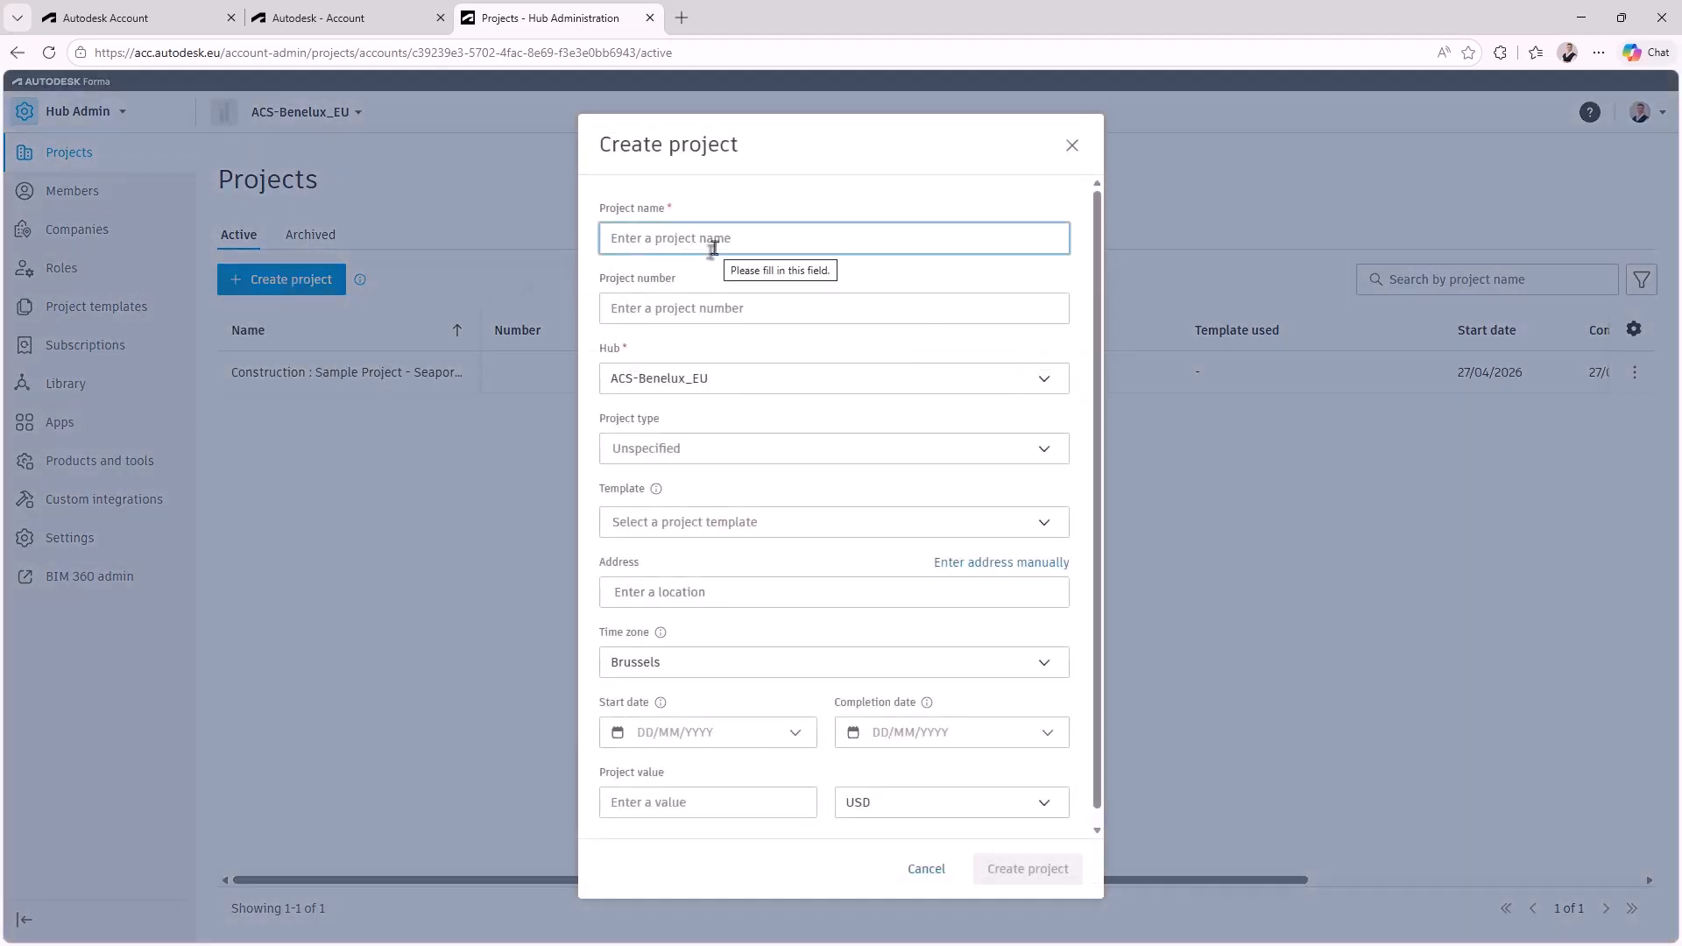
text(_)
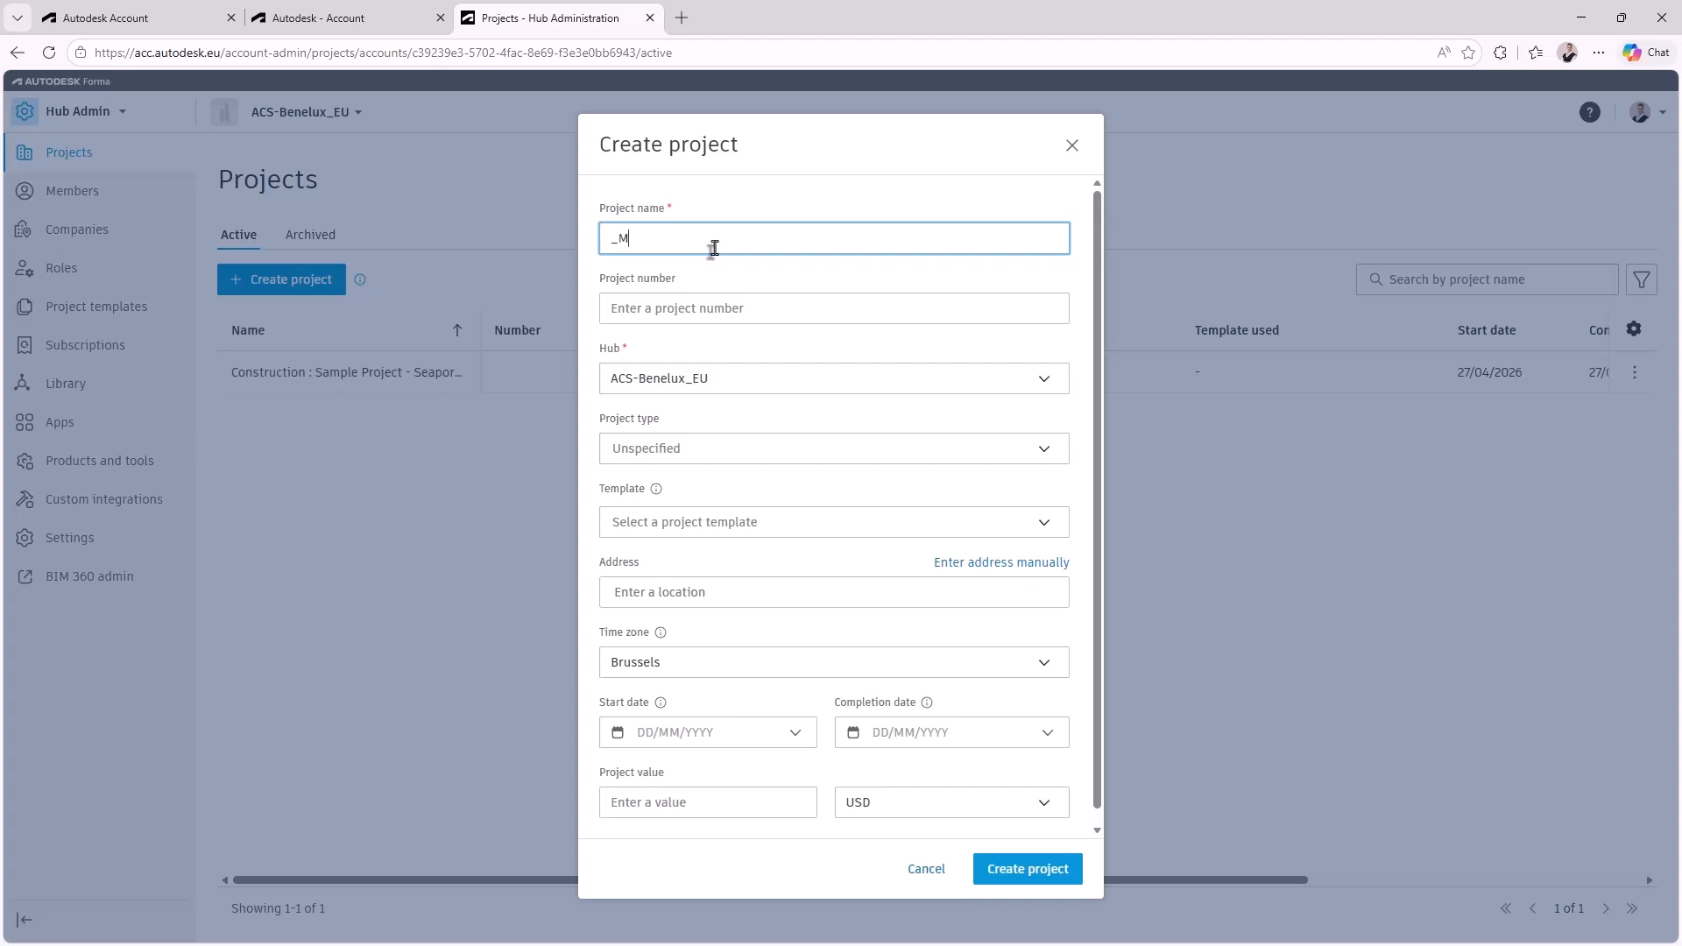
text(My Demo Project)
click(701, 307)
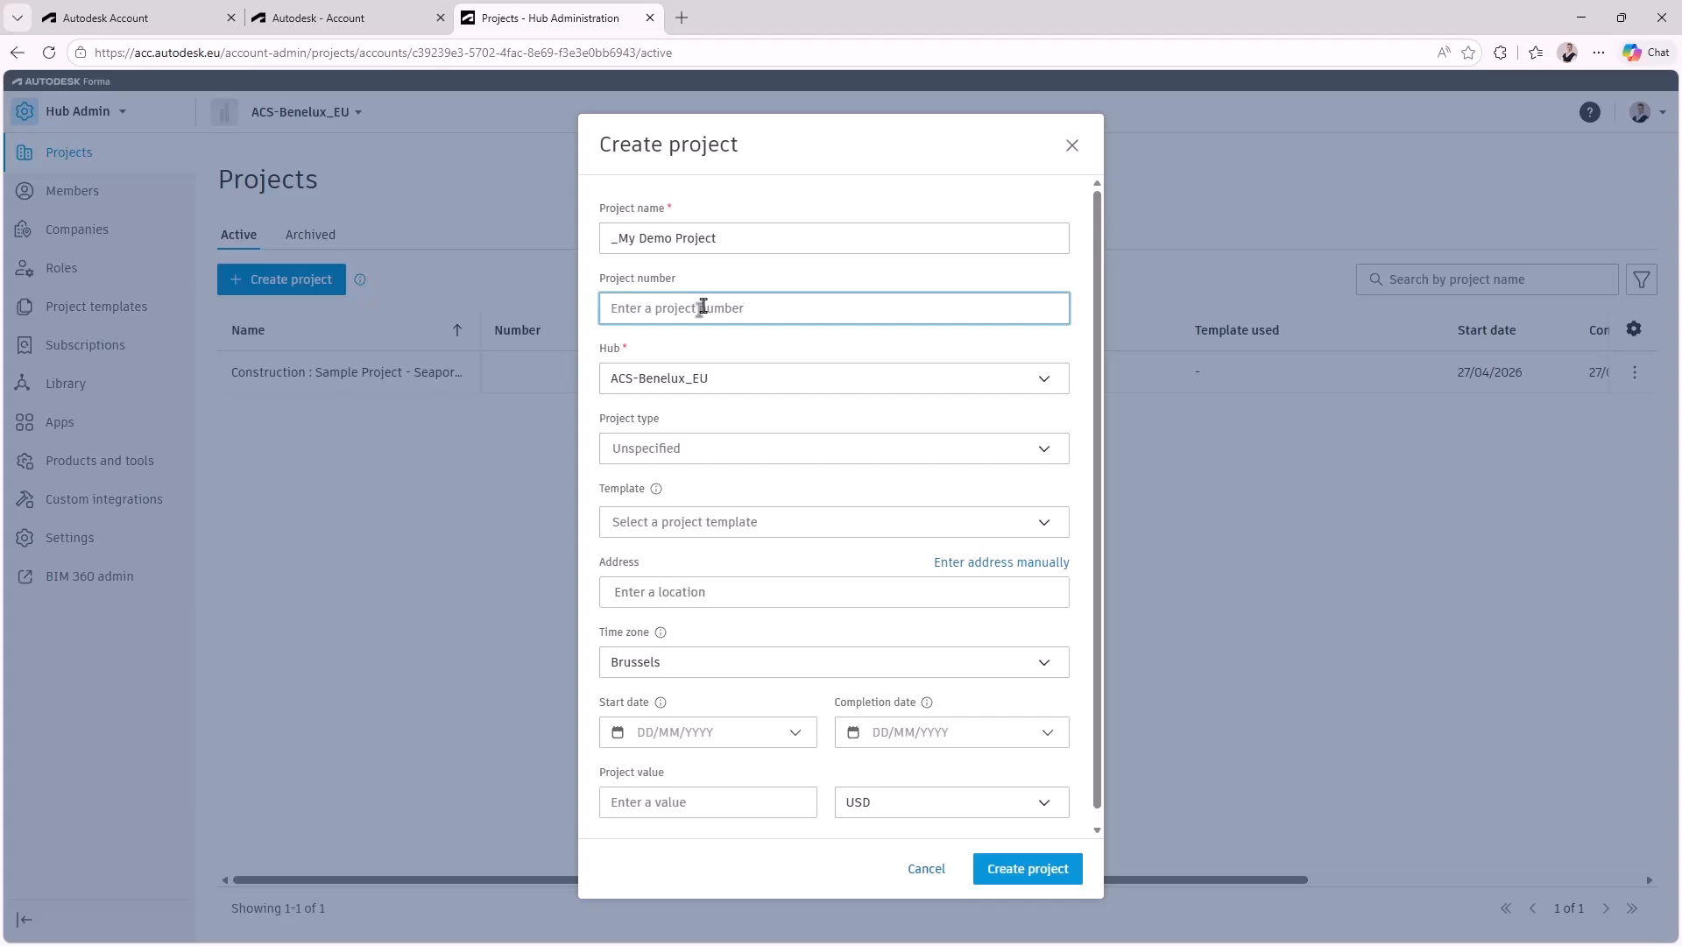
text(0000001)
click(714, 447)
text(Mil)
click(688, 512)
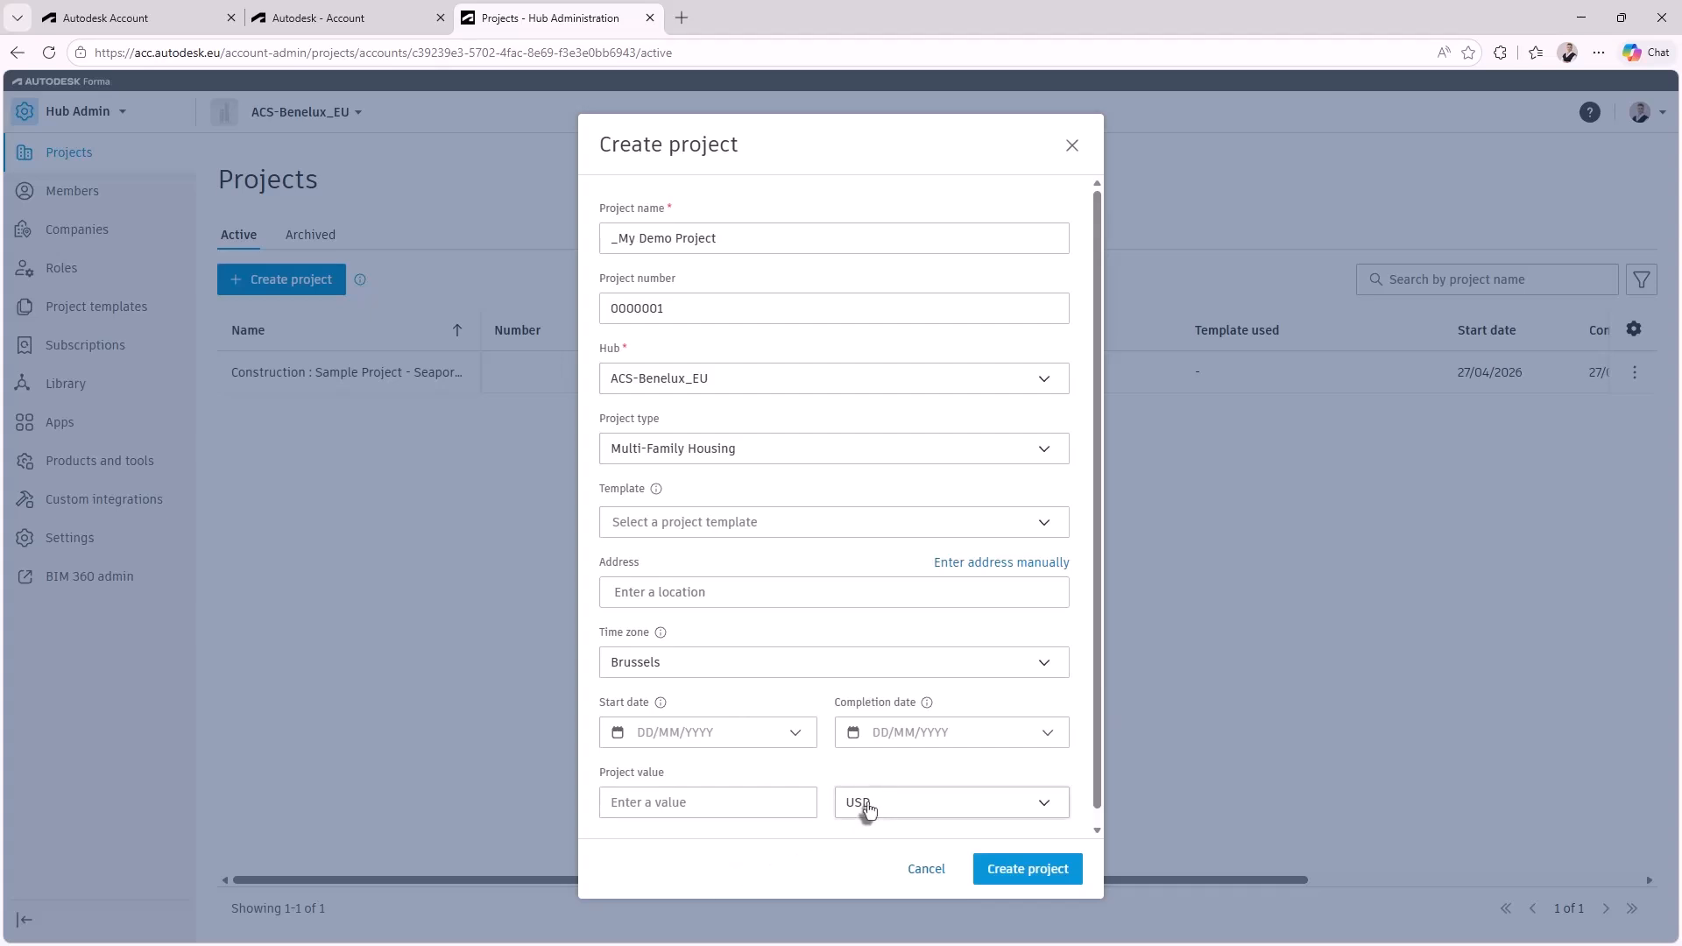
click(1005, 879)
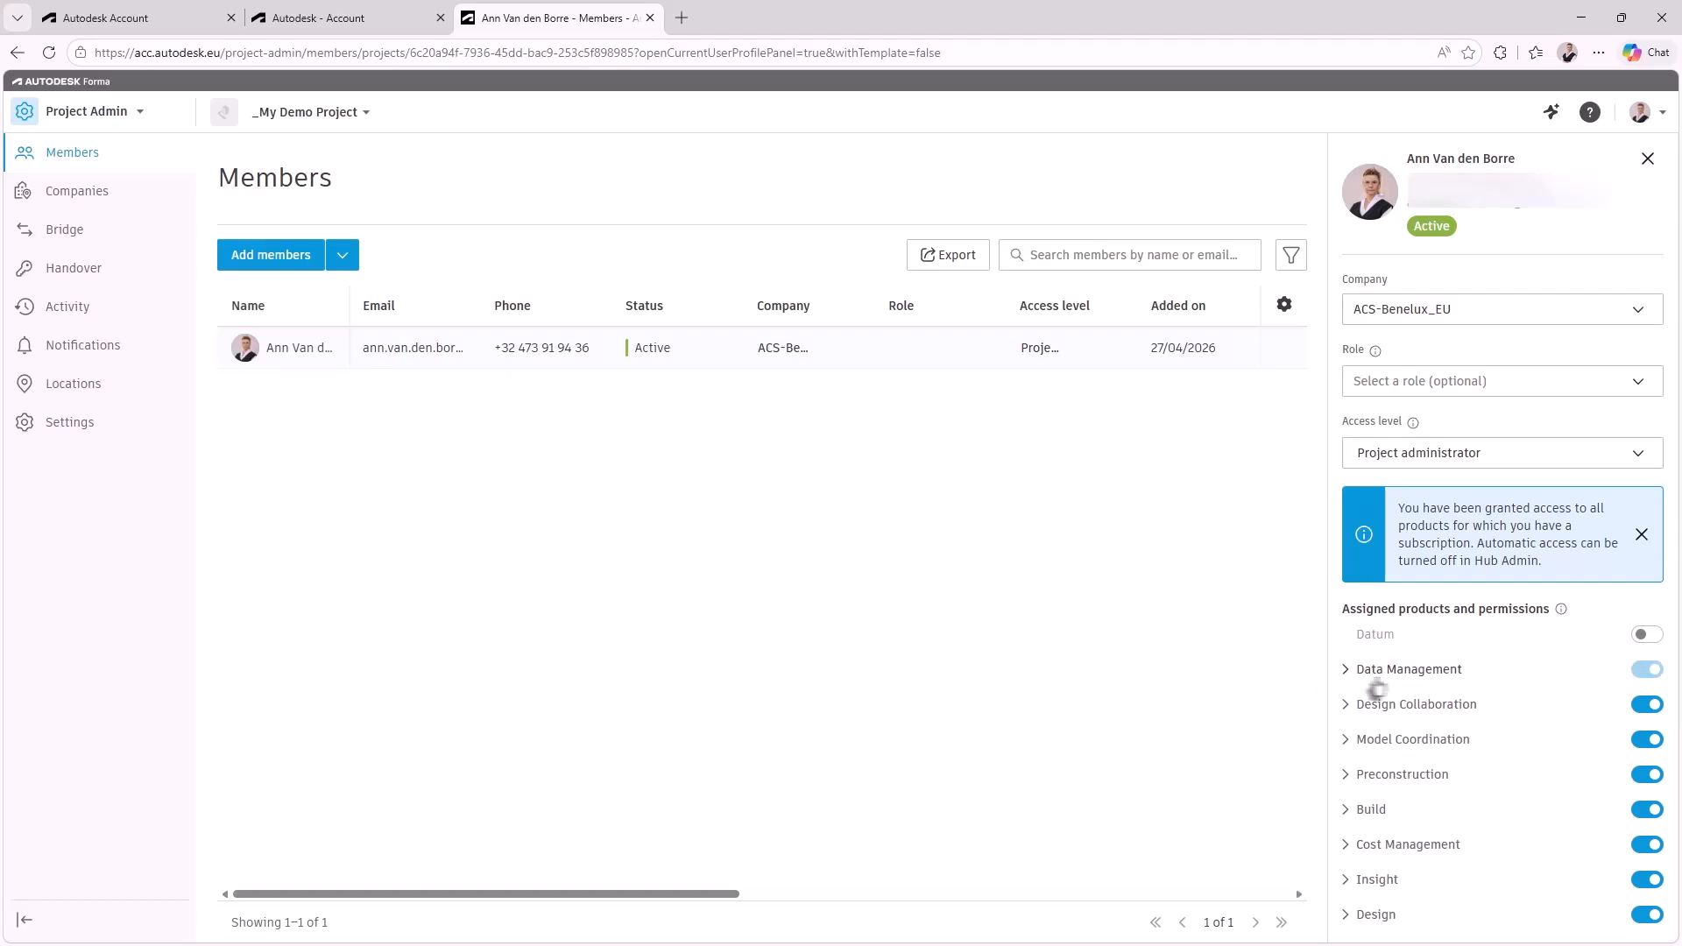
Turn off Design Collaboration, Model Coordination, Preconstruction, Build, Cost Management and Design for the project administrator's member profile
click(1658, 709)
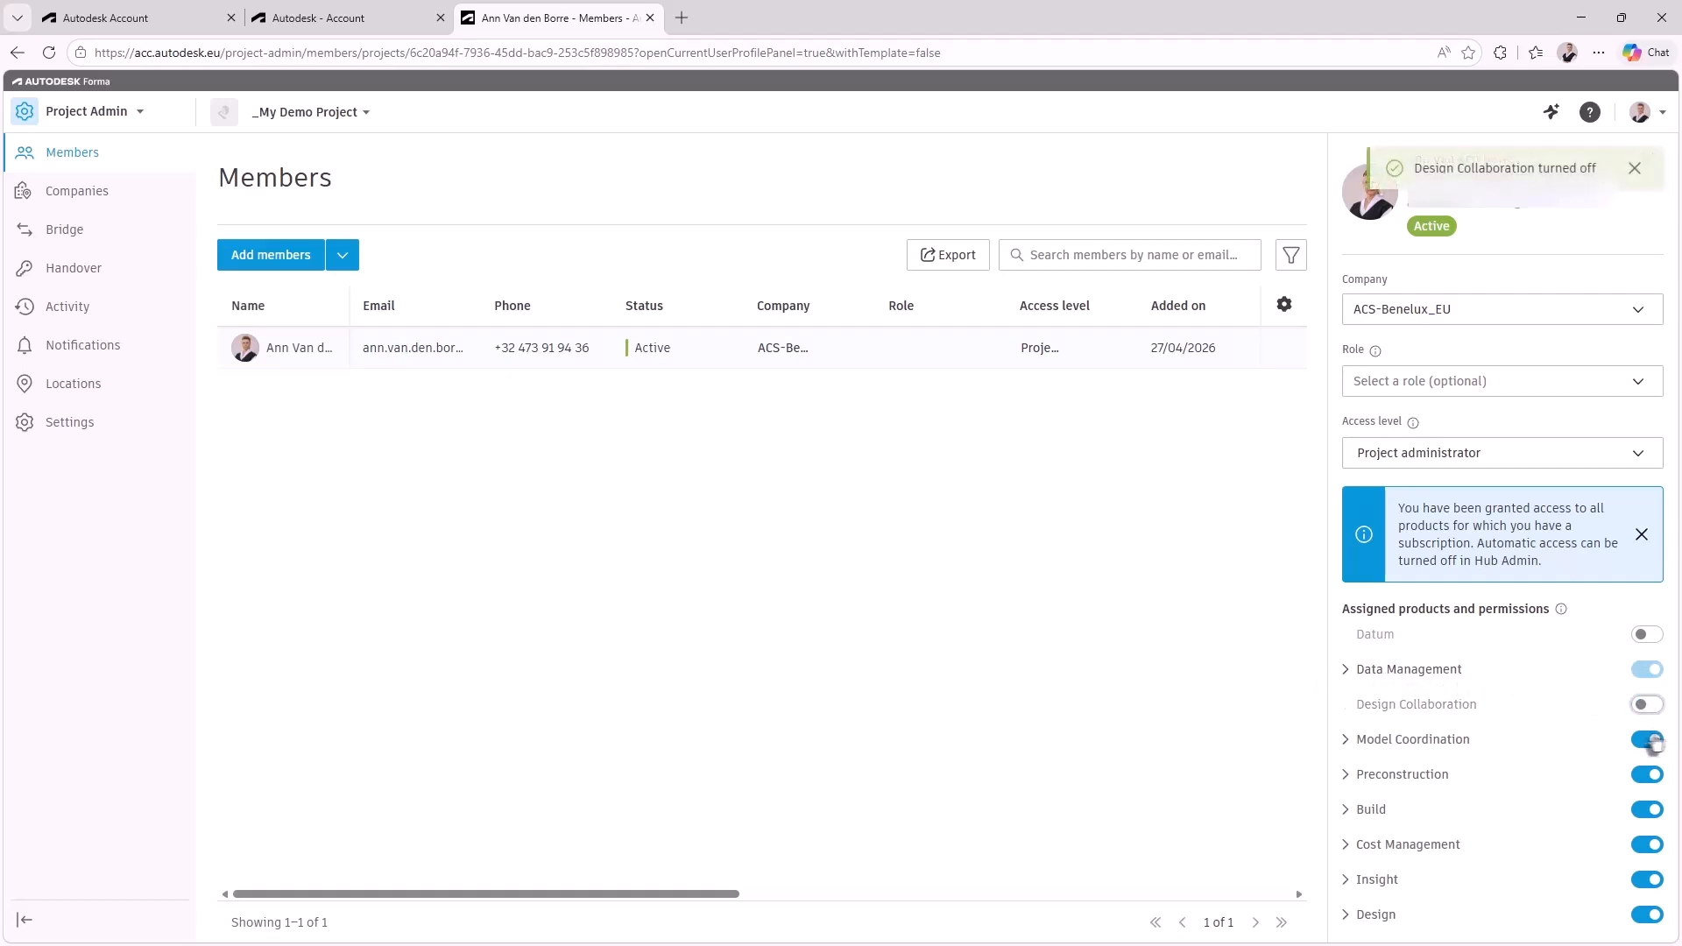
click(1646, 740)
click(1640, 779)
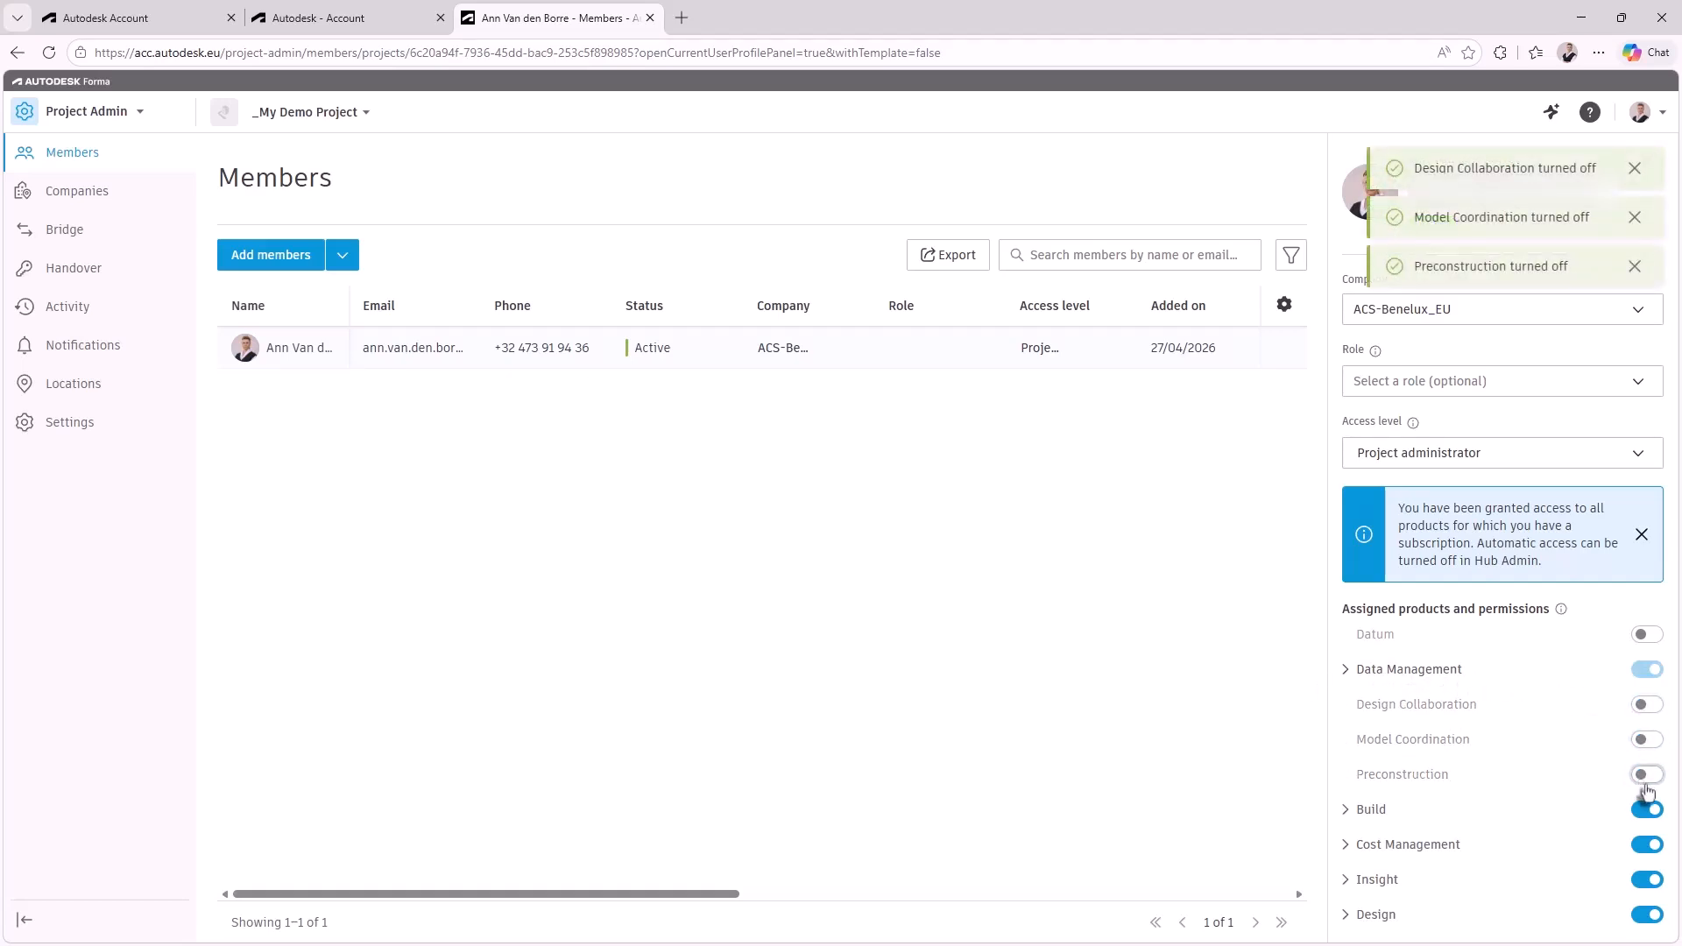
click(1645, 811)
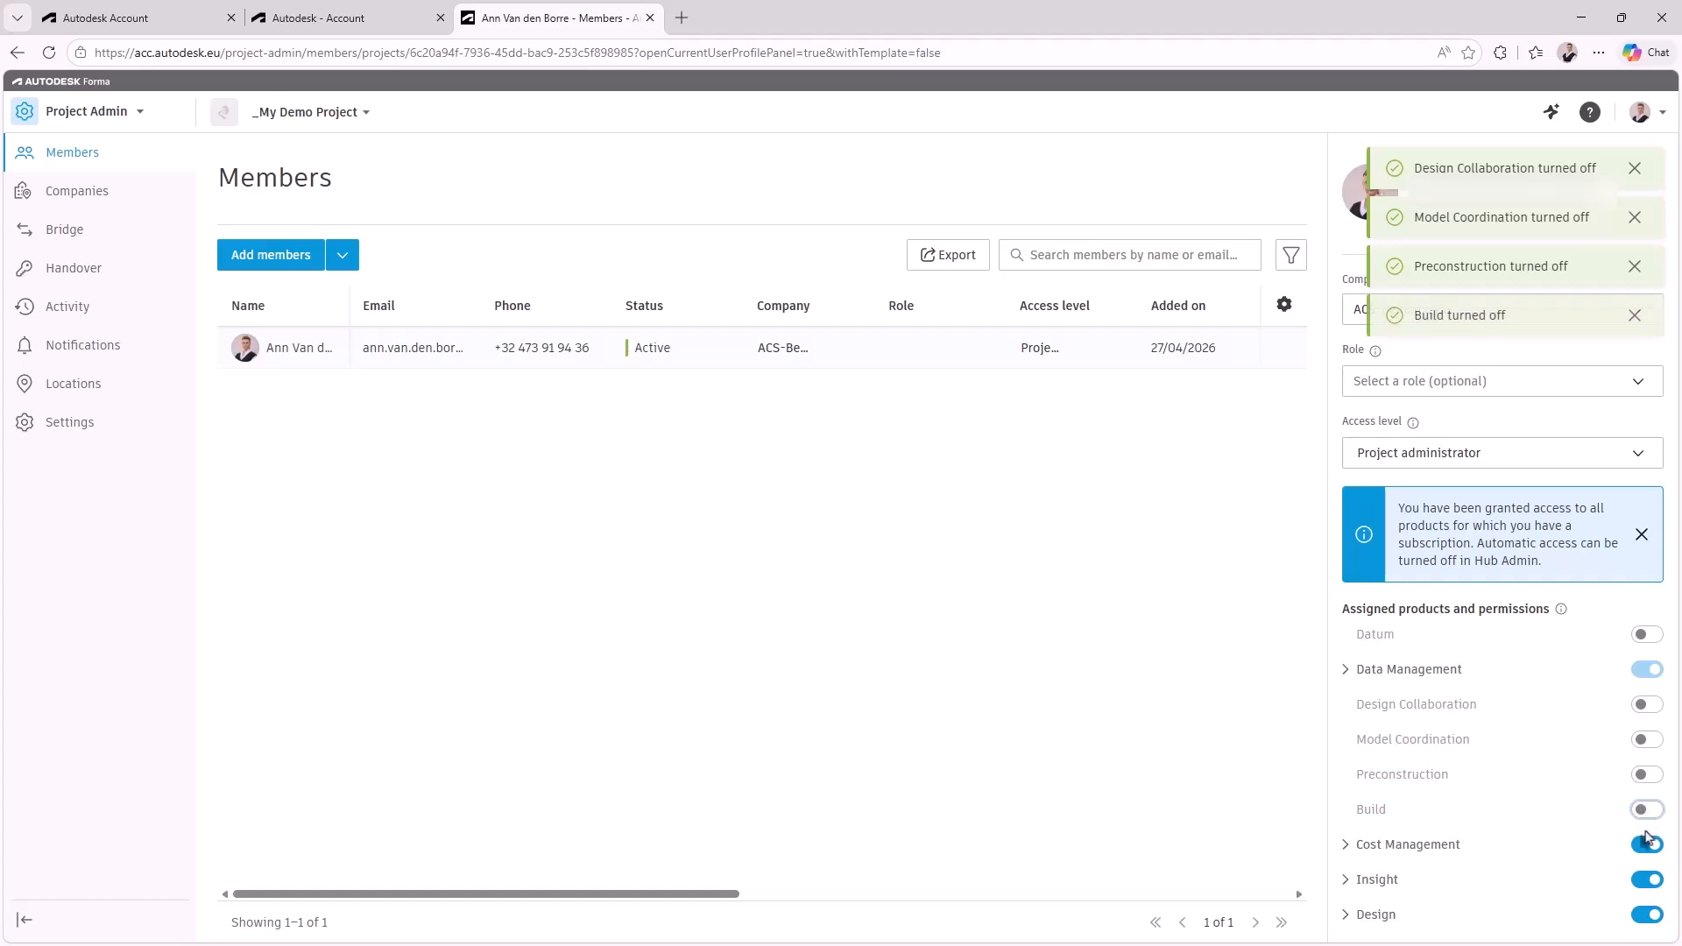
click(1639, 848)
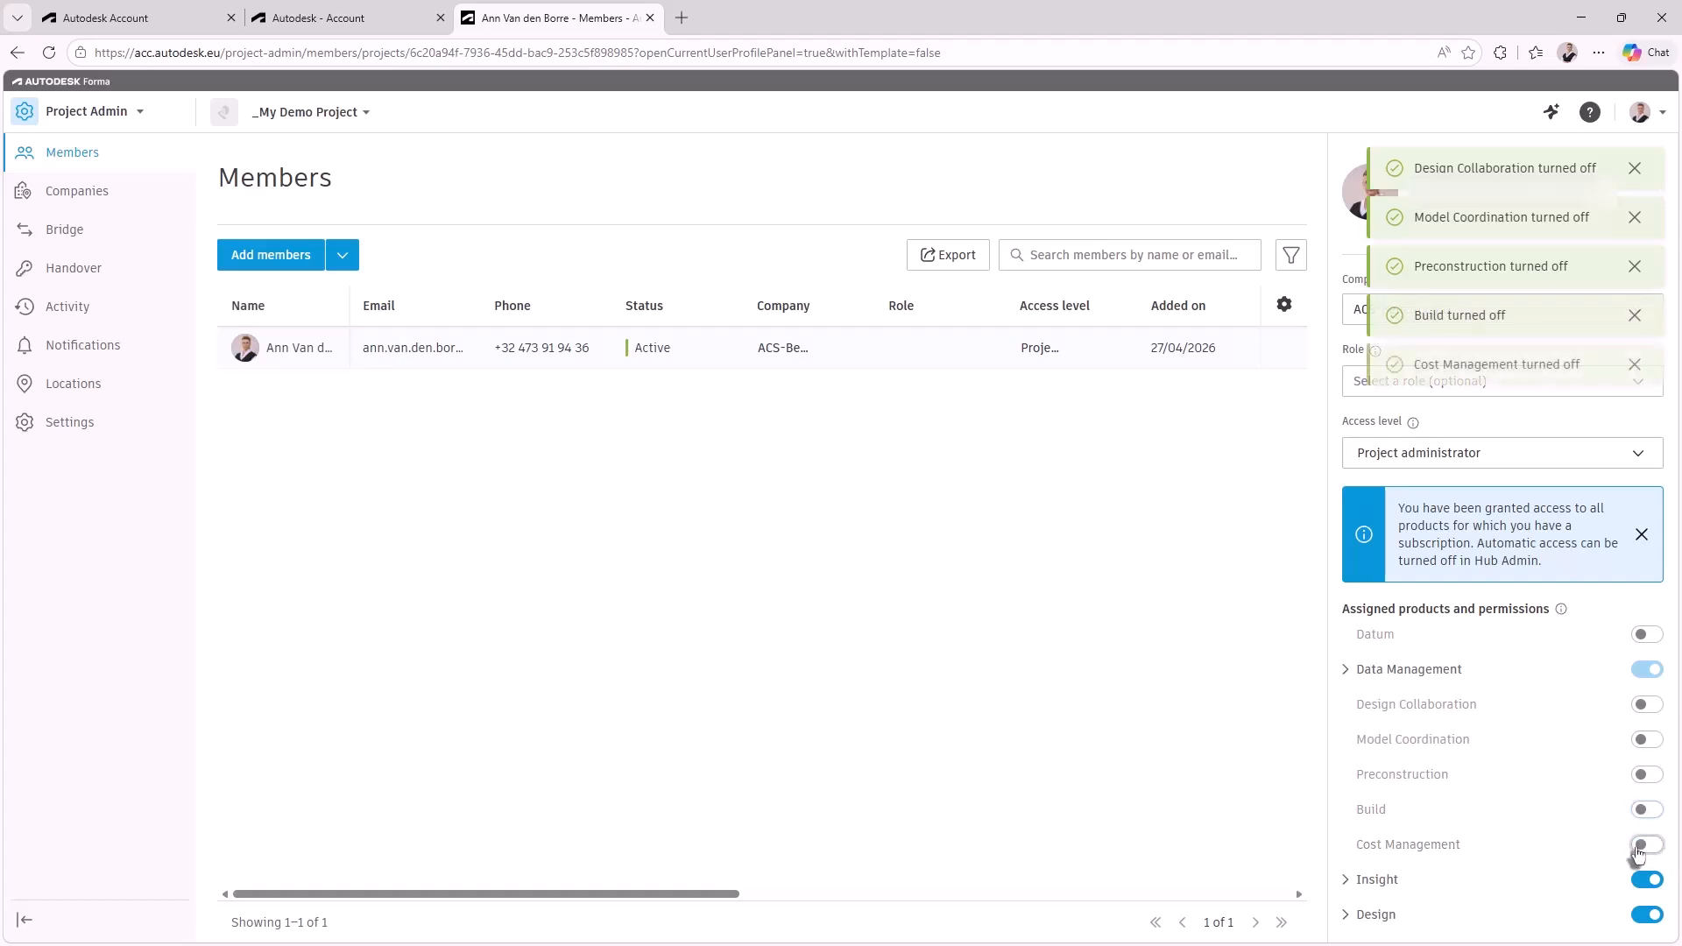
click(1646, 914)
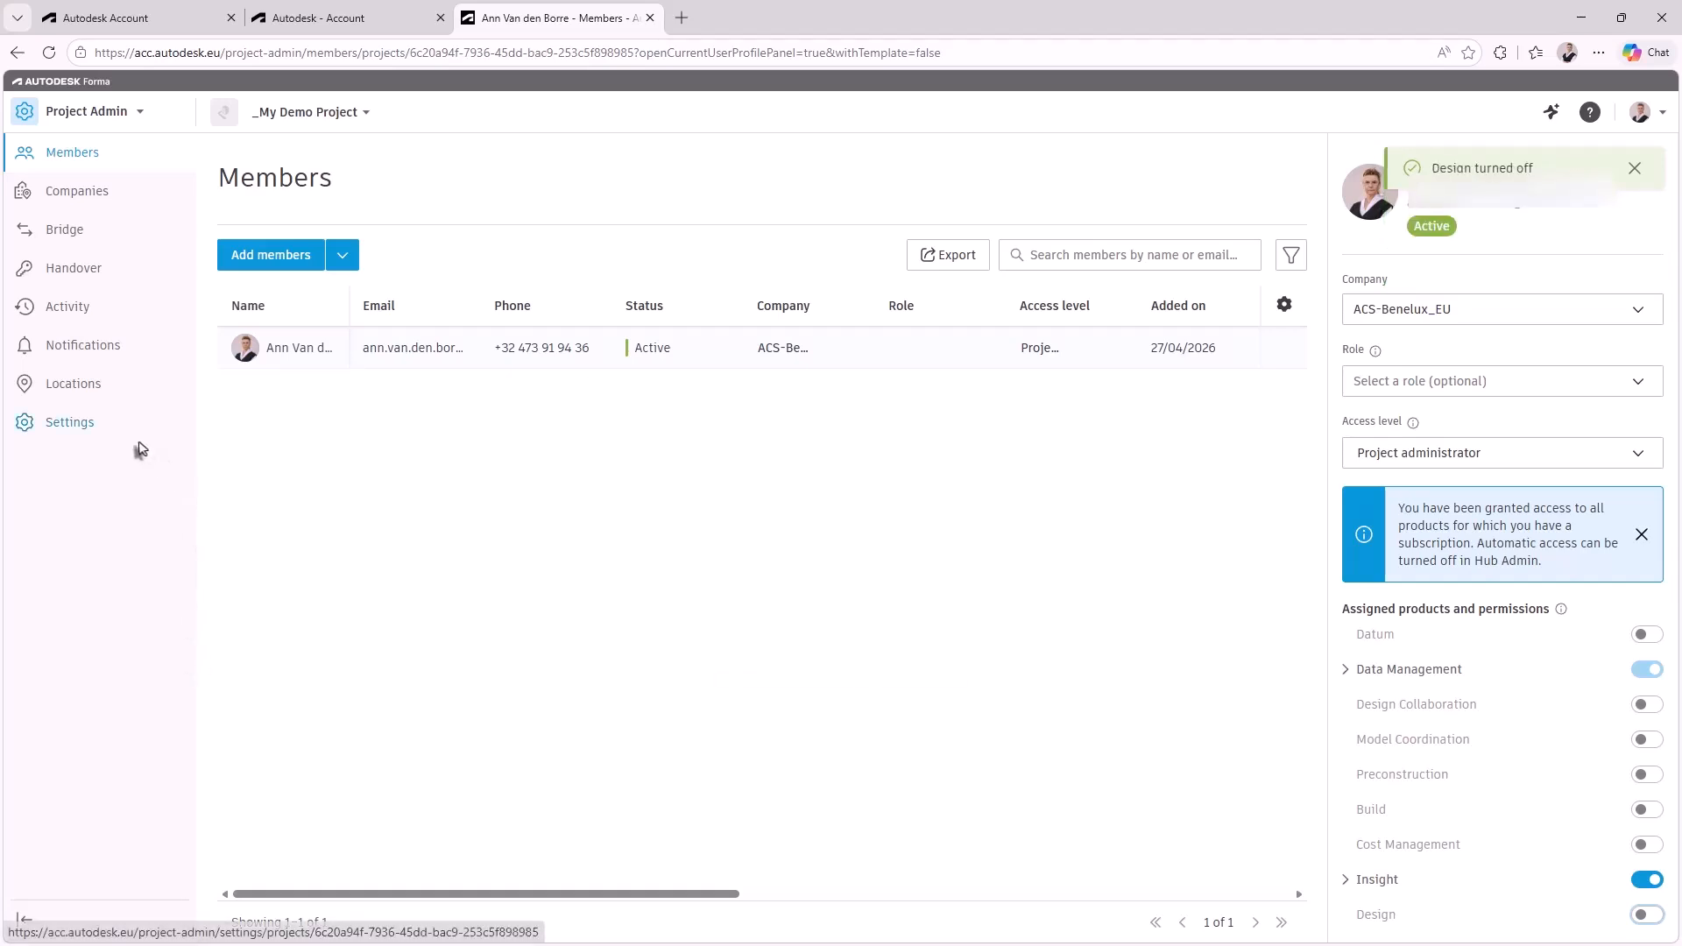
Switch from Project Admin to Data Management and add a subfolder named 00_Project_Administration under Project Files
click(79, 119)
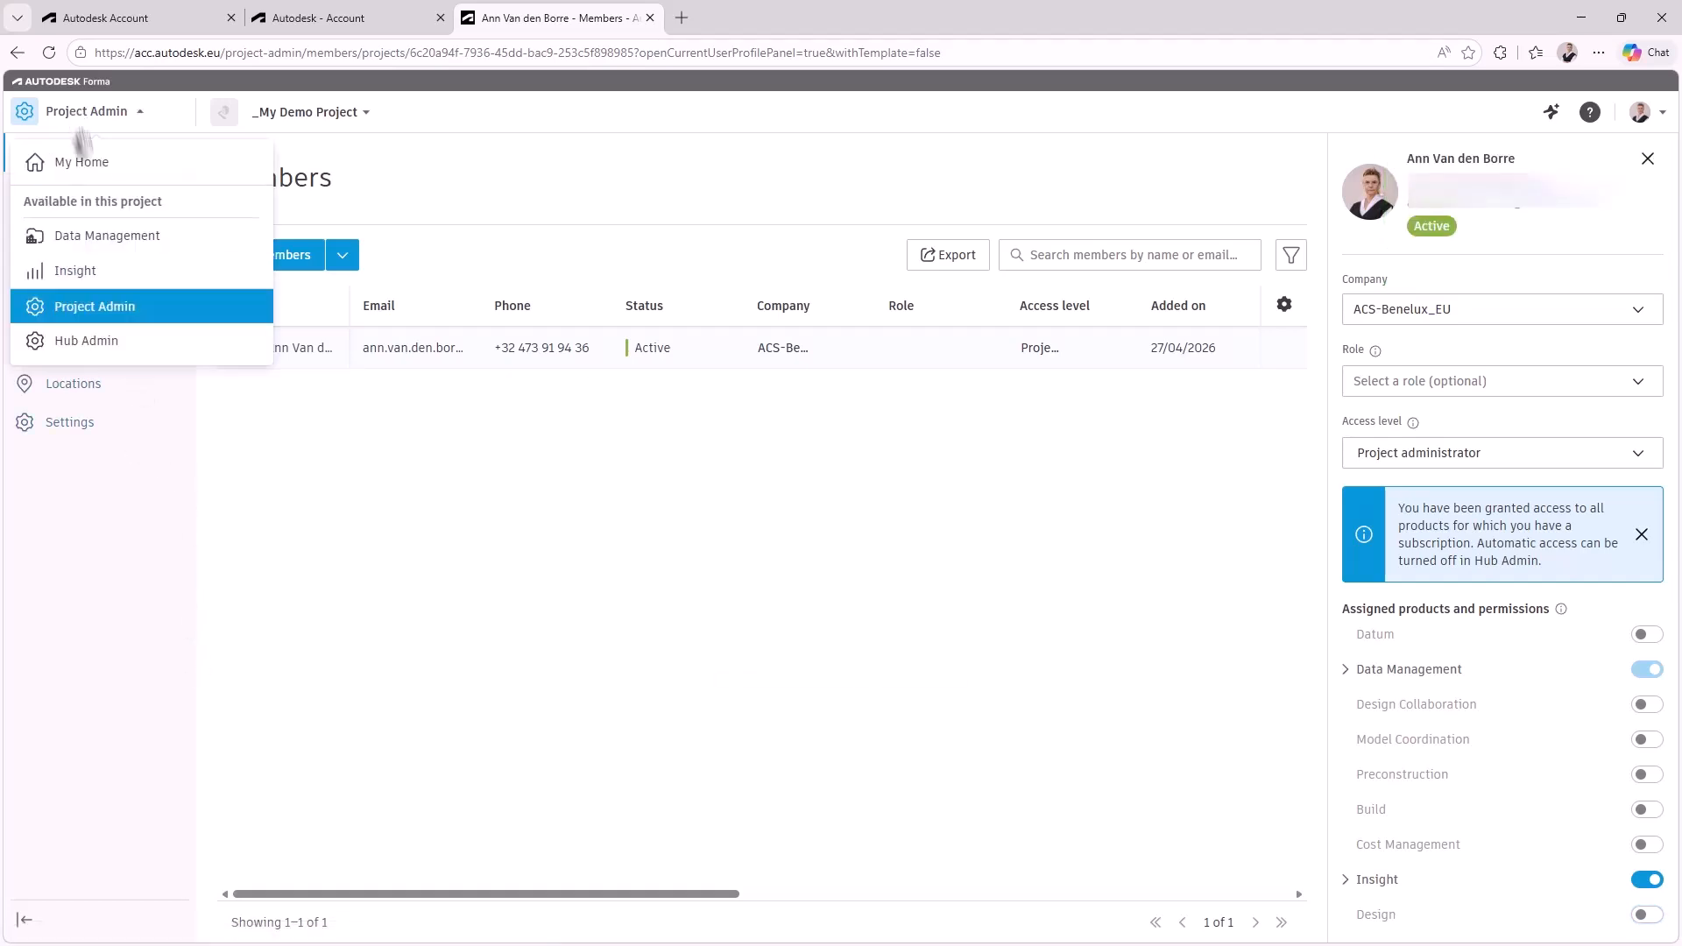
click(119, 249)
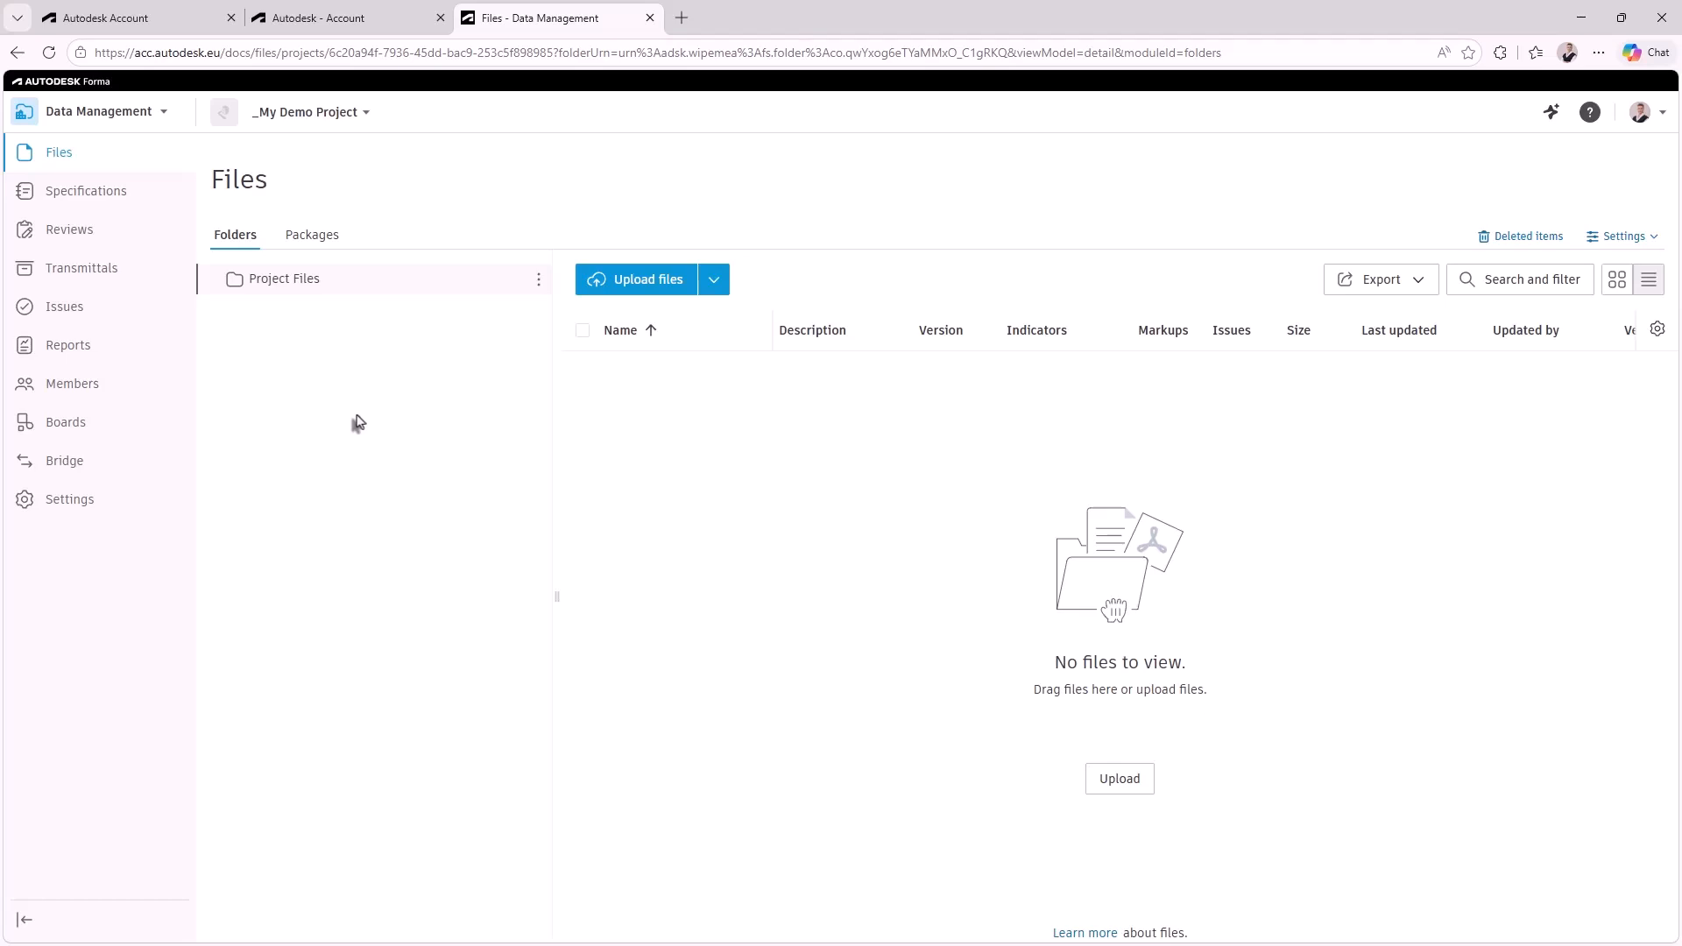
click(538, 280)
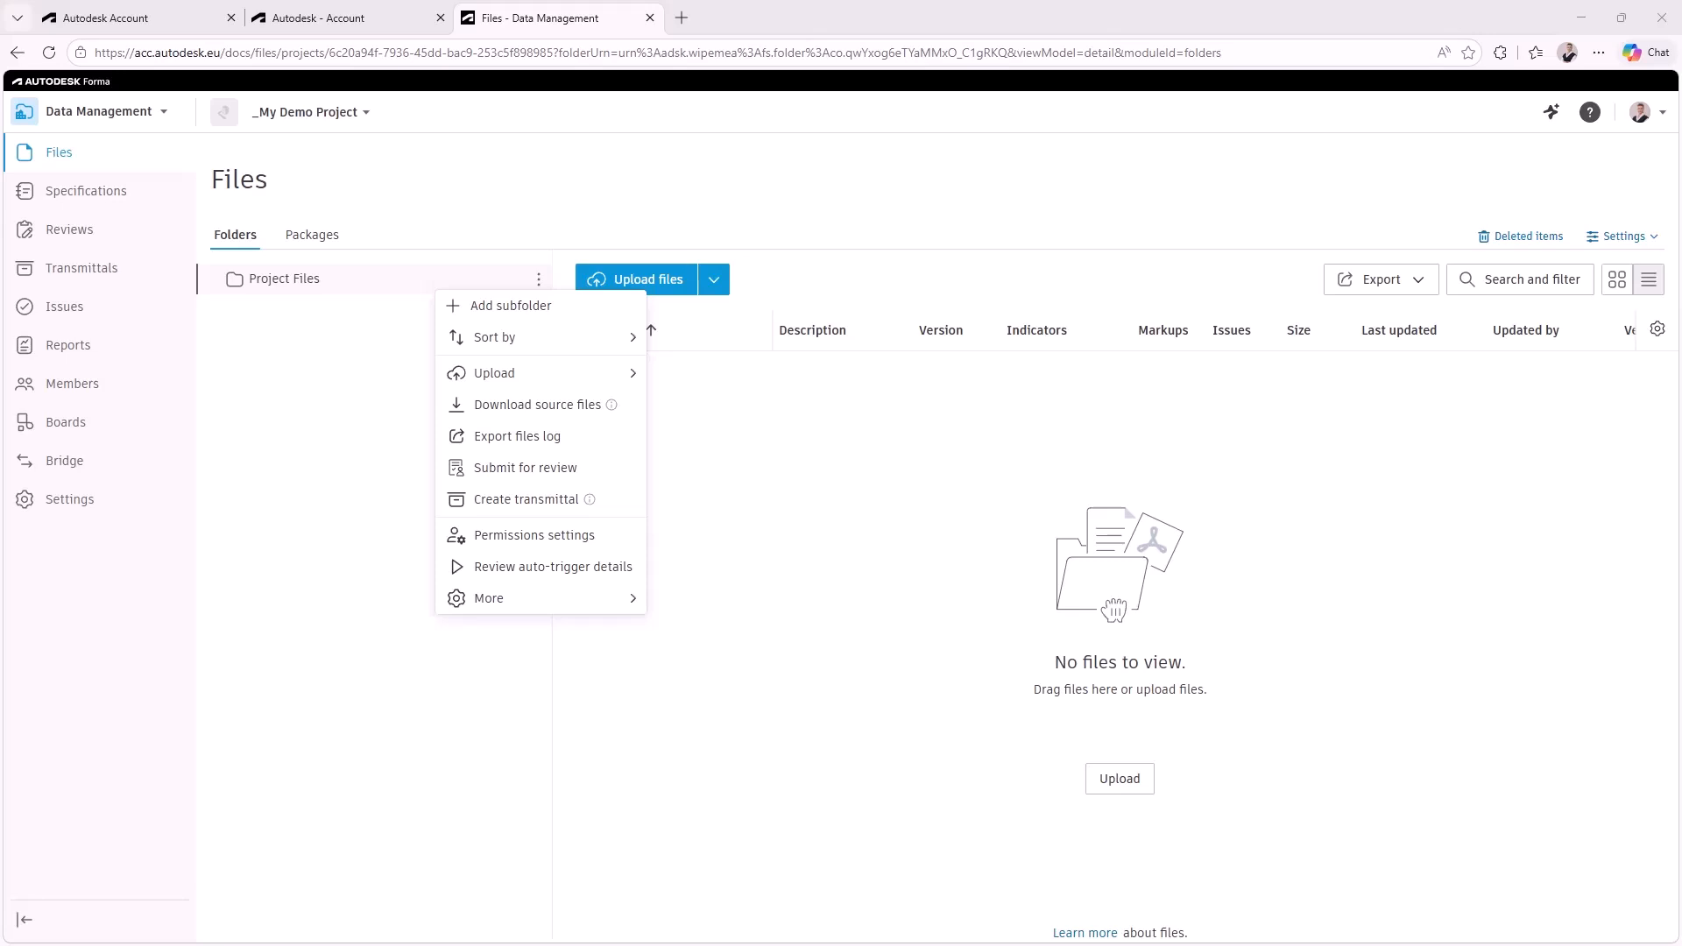
click(500, 314)
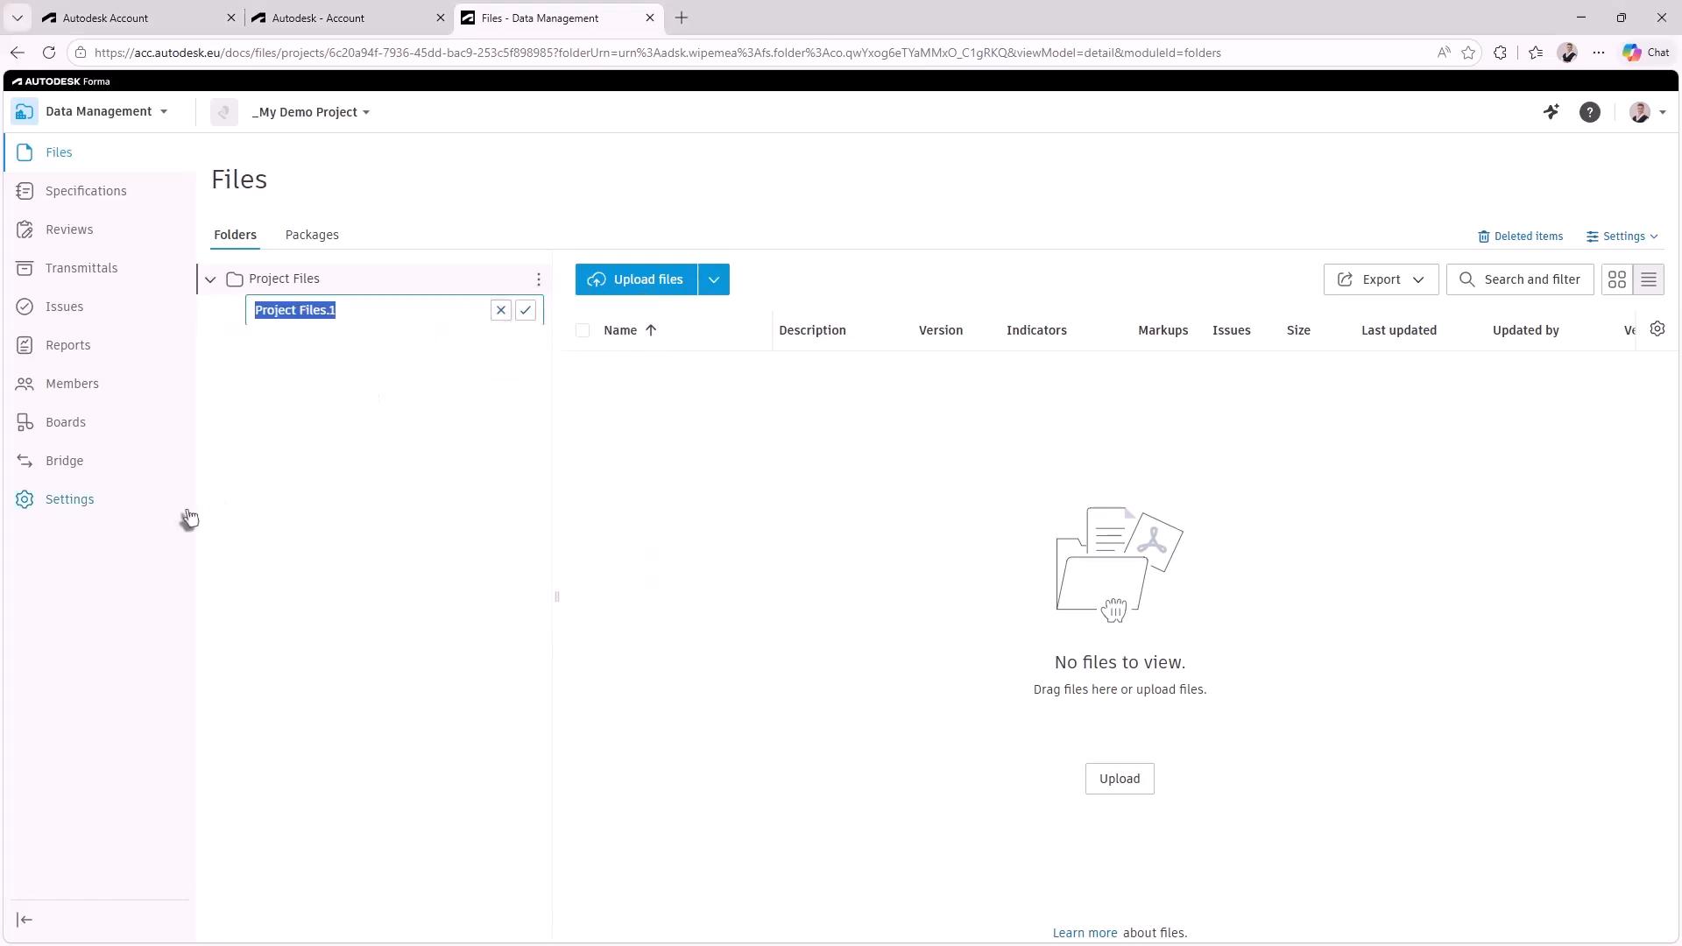
text(00_)
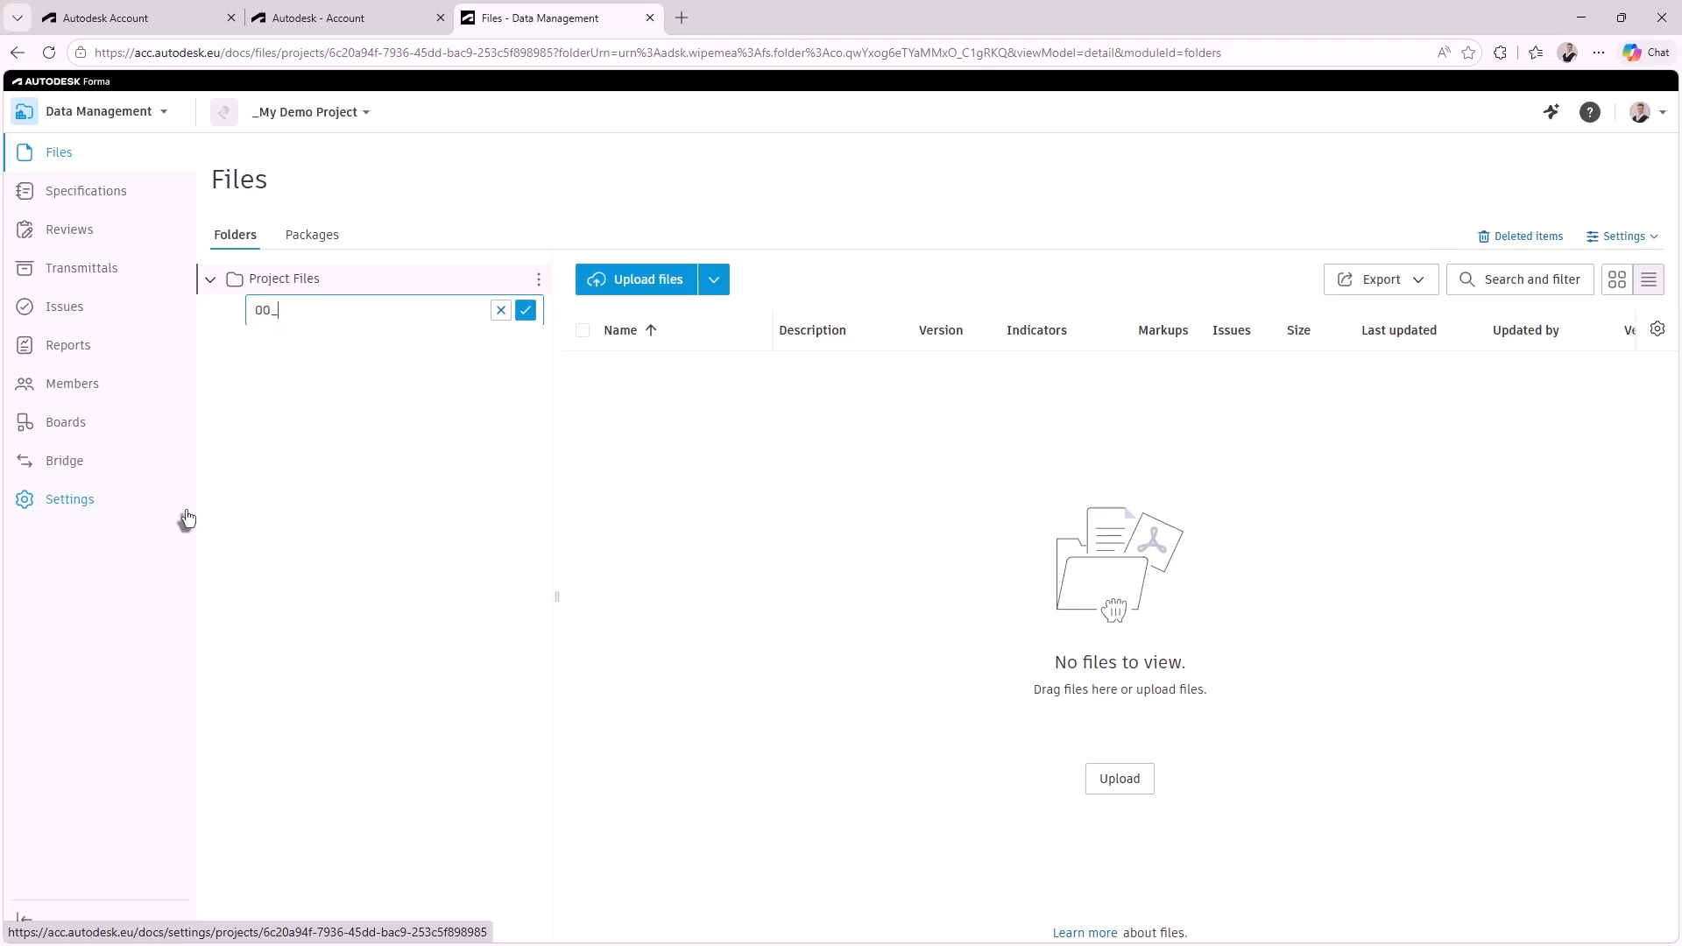
text(Project )
text(Administration)
click(525, 310)
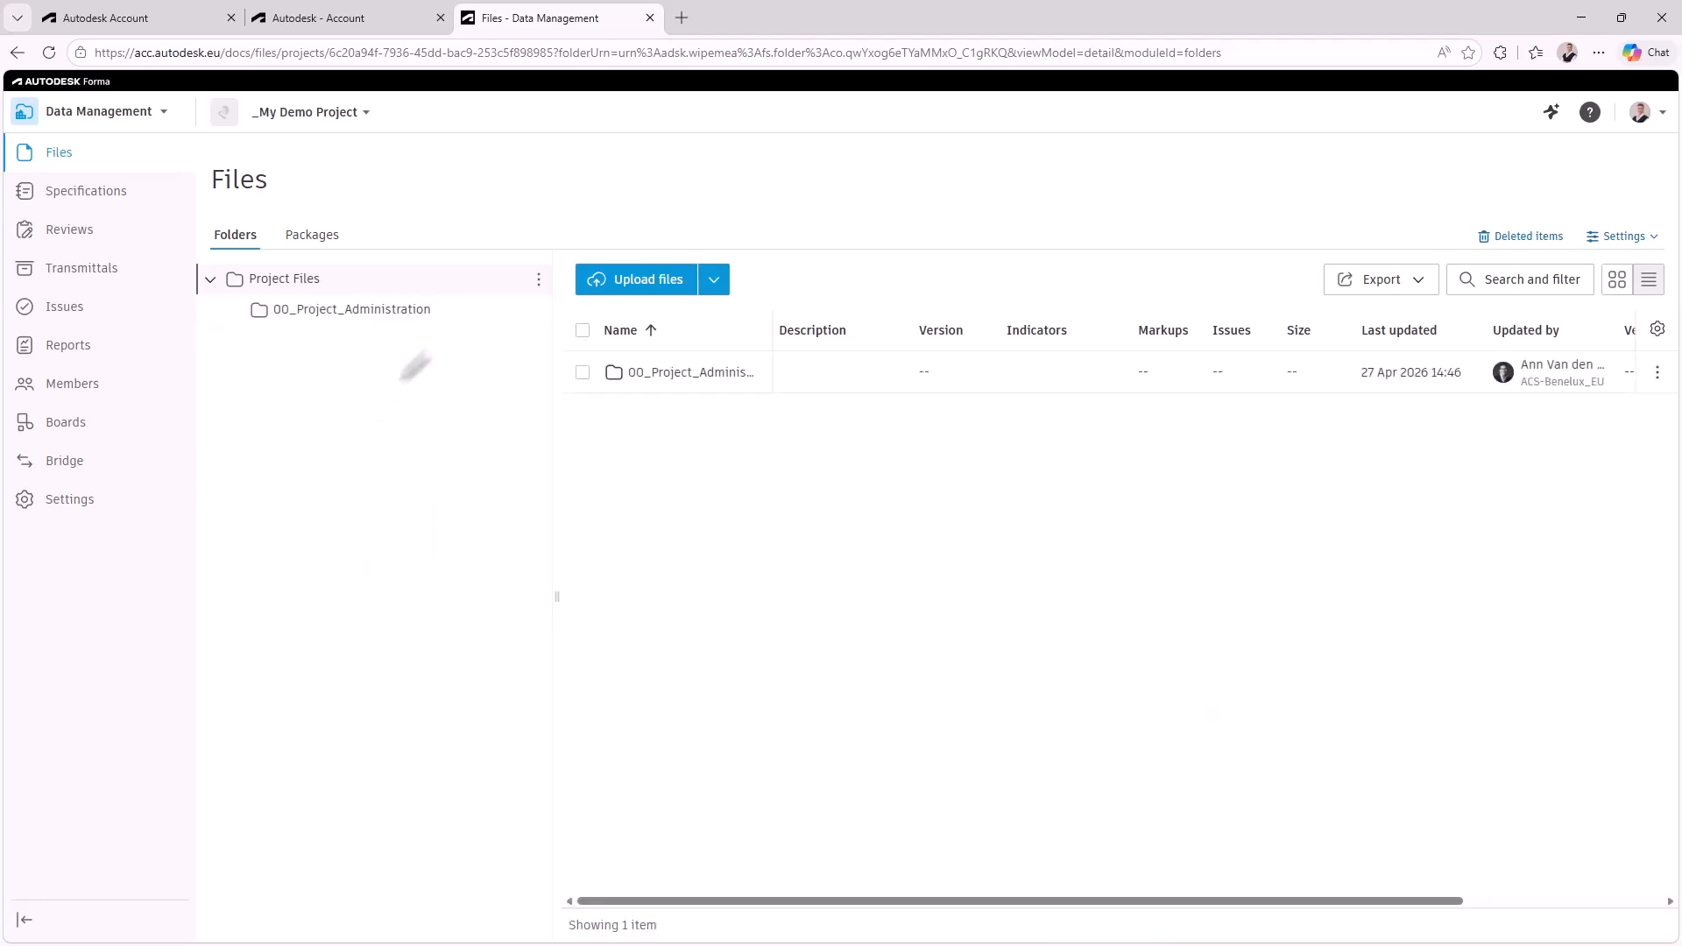
Add a second subfolder named 01_Standards_References under Project Files
click(539, 280)
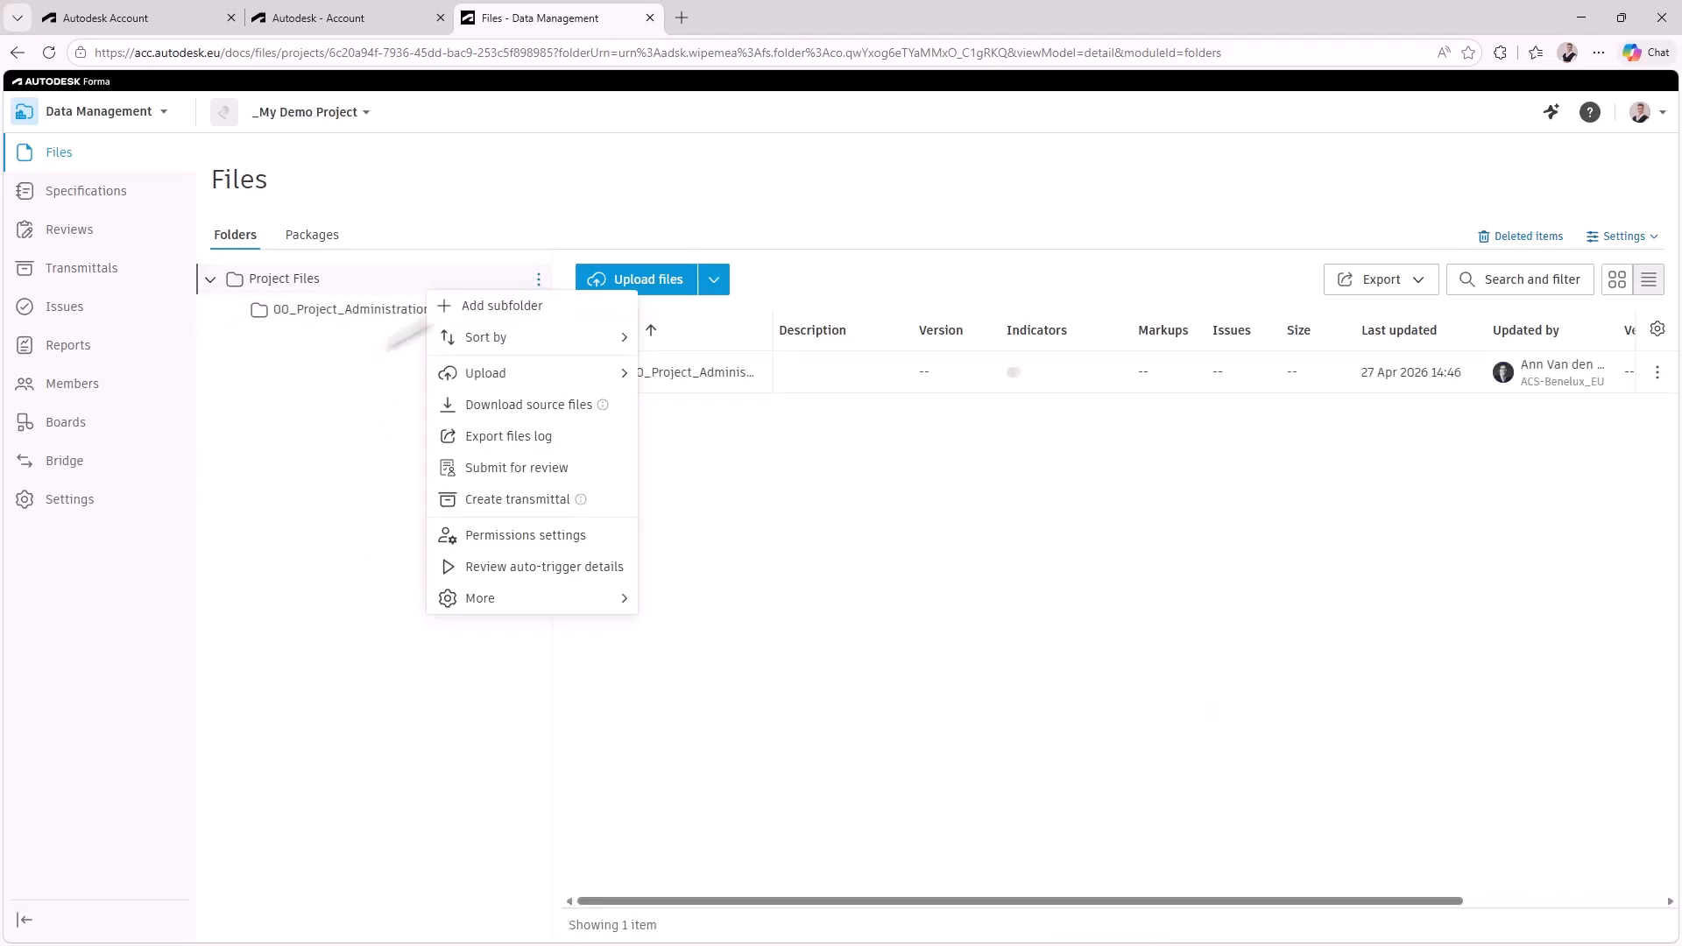
click(477, 312)
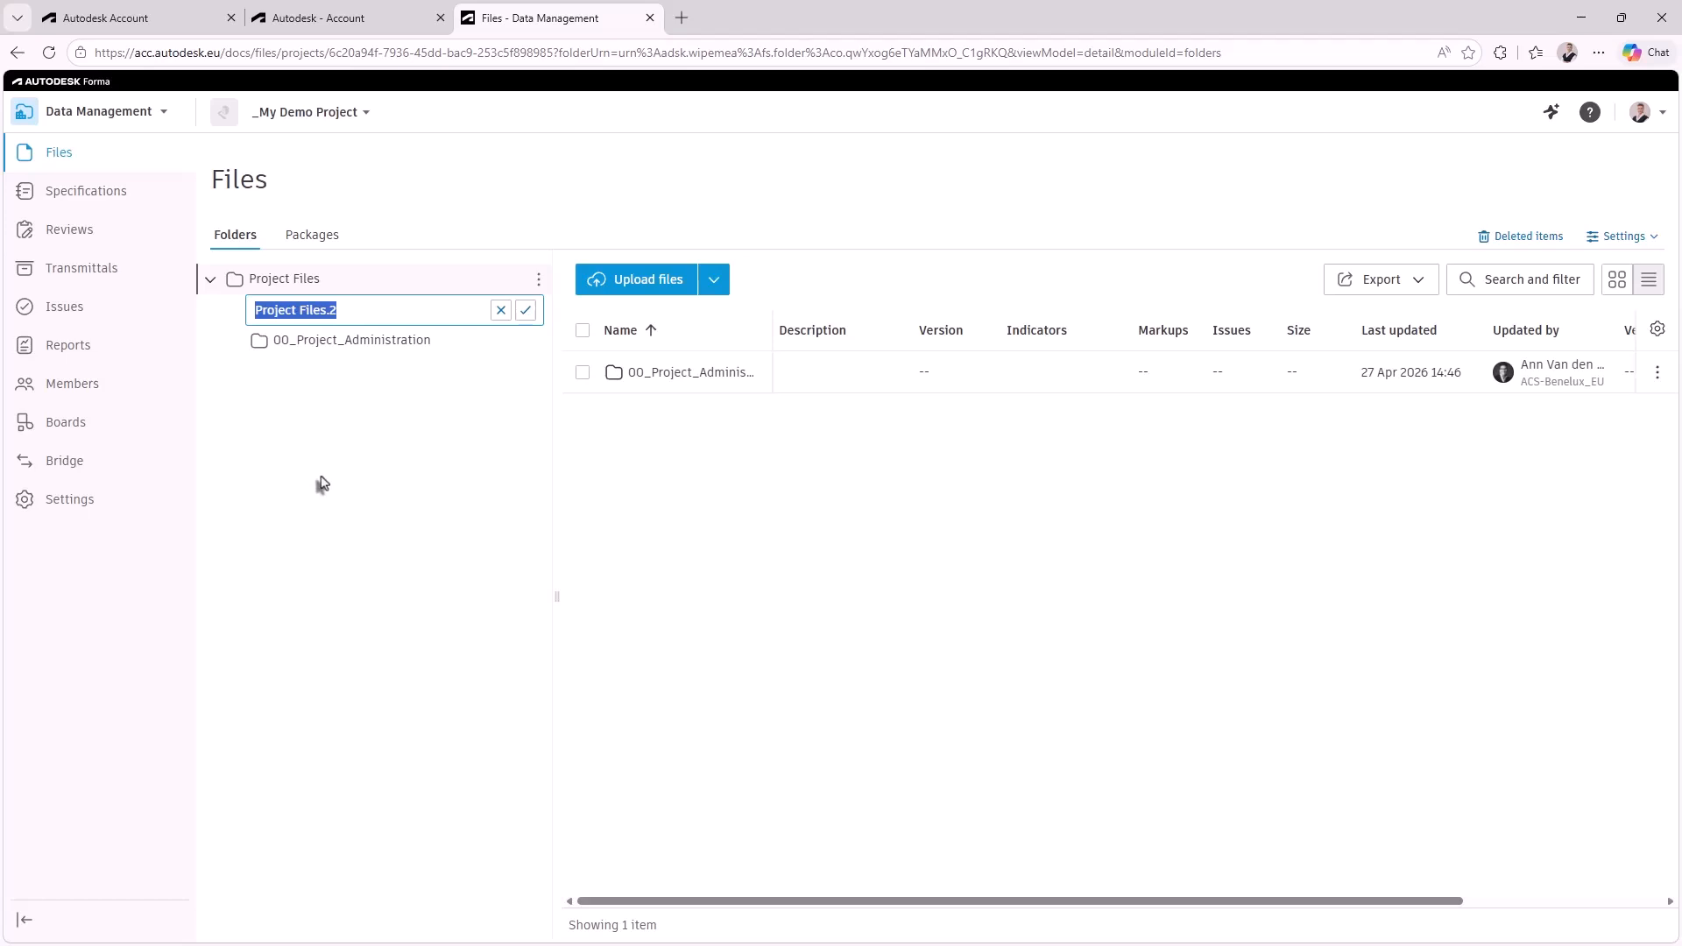
text(01_)
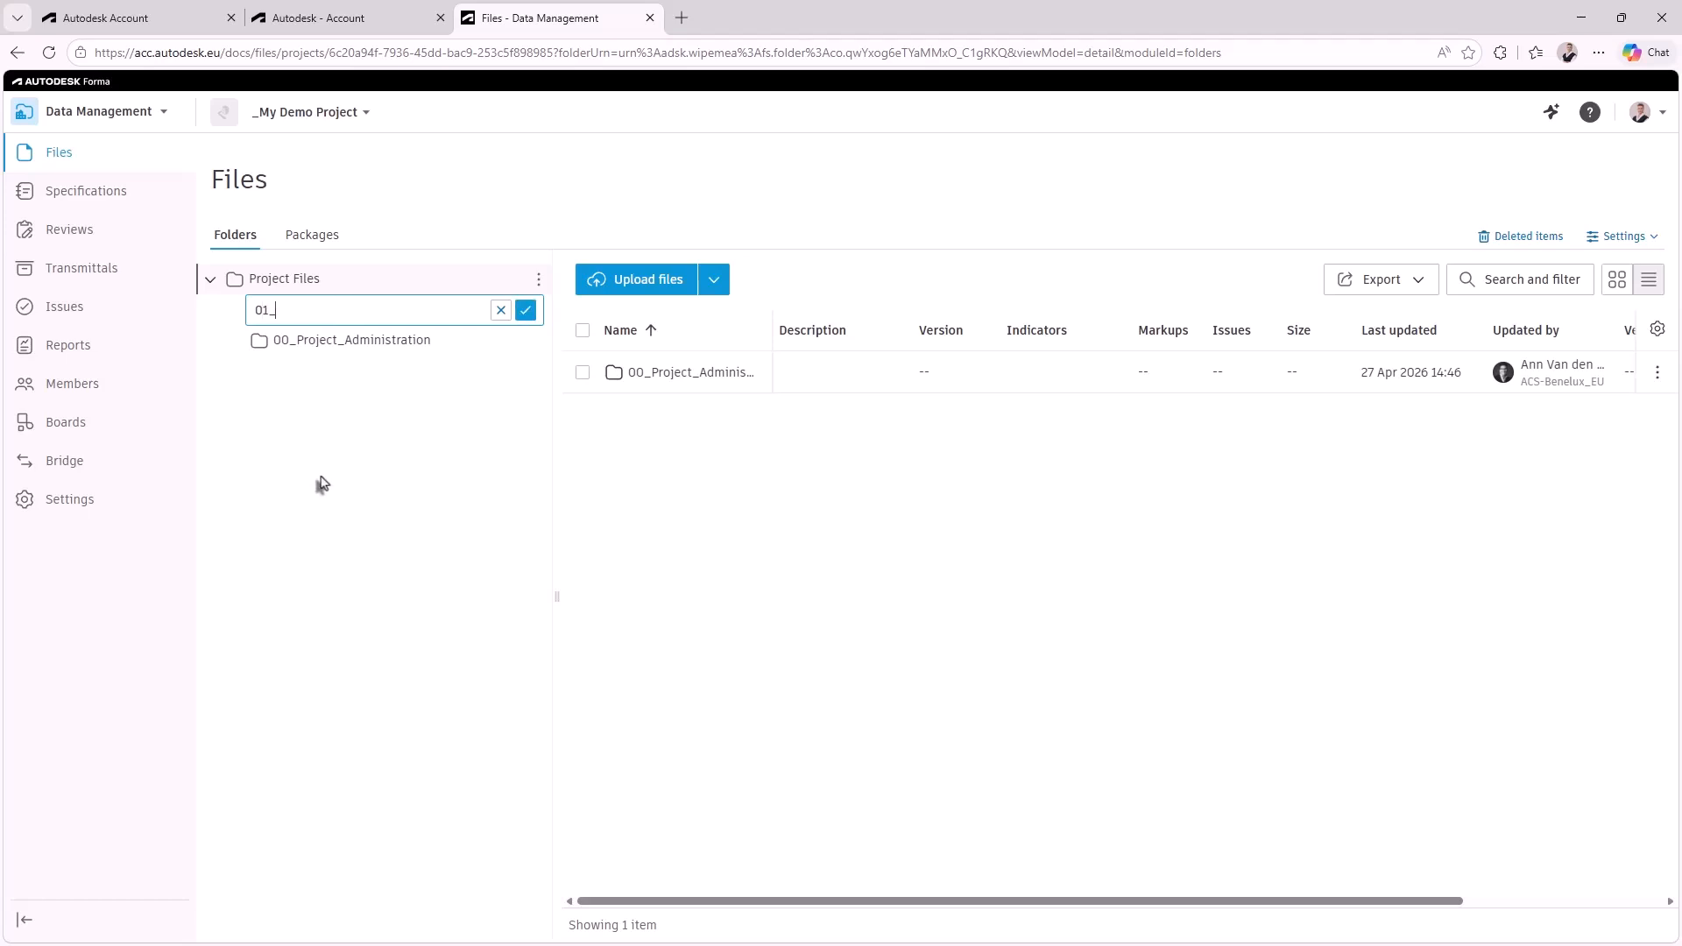
text(Standards_References)
click(525, 312)
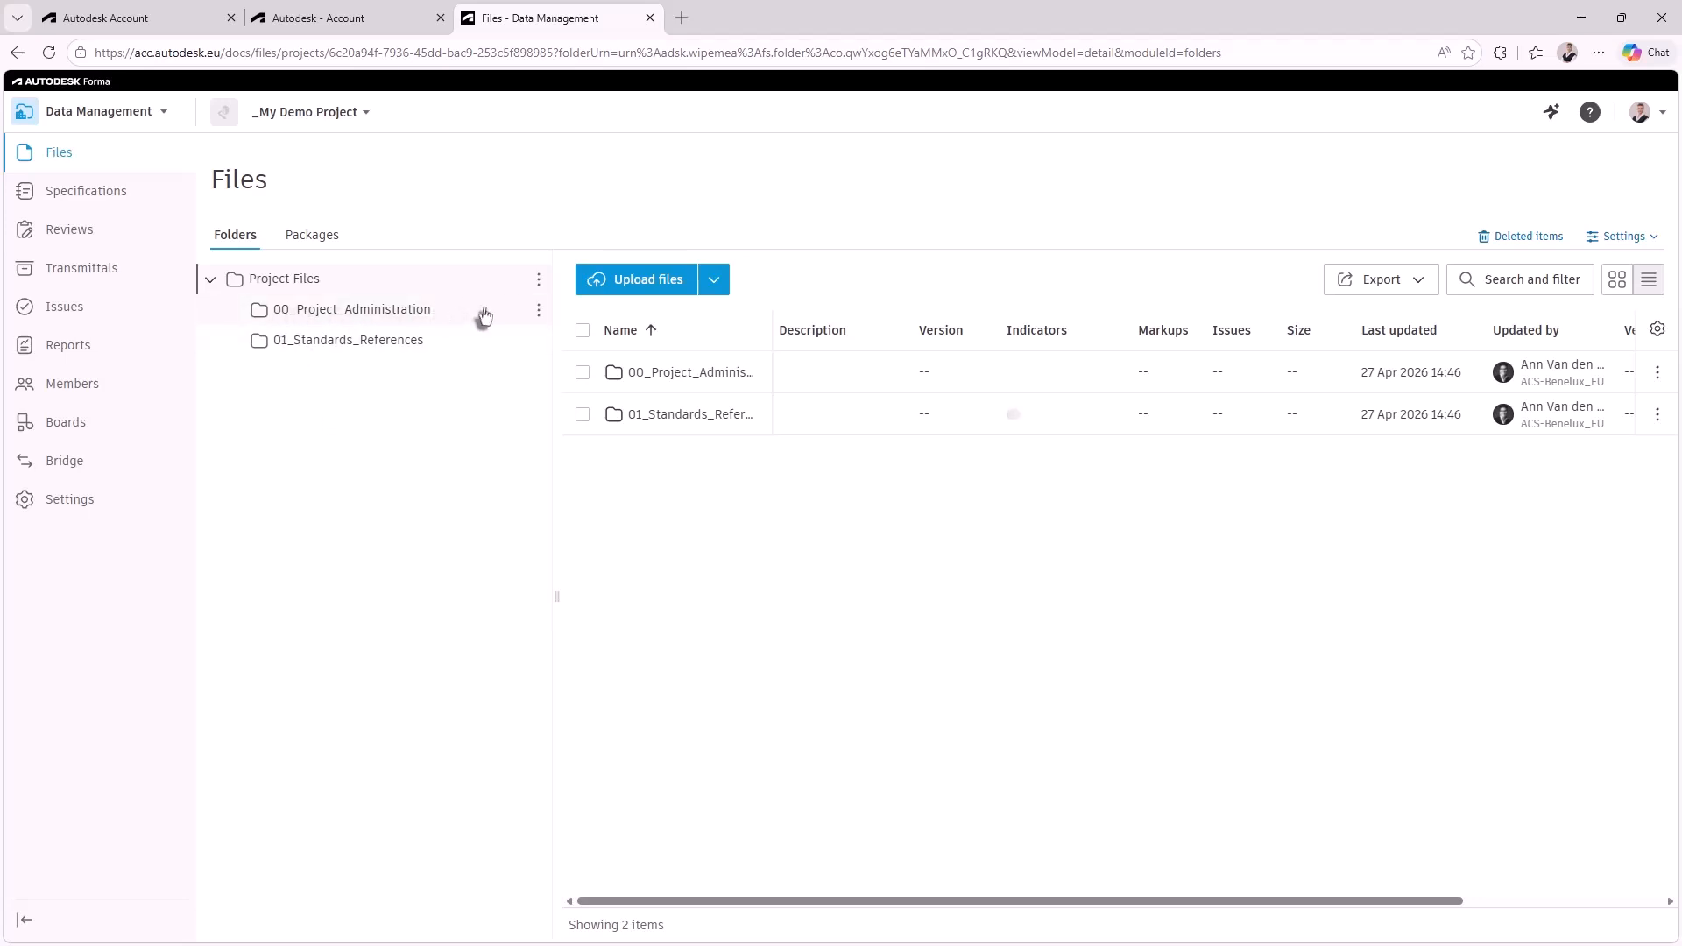
click(538, 317)
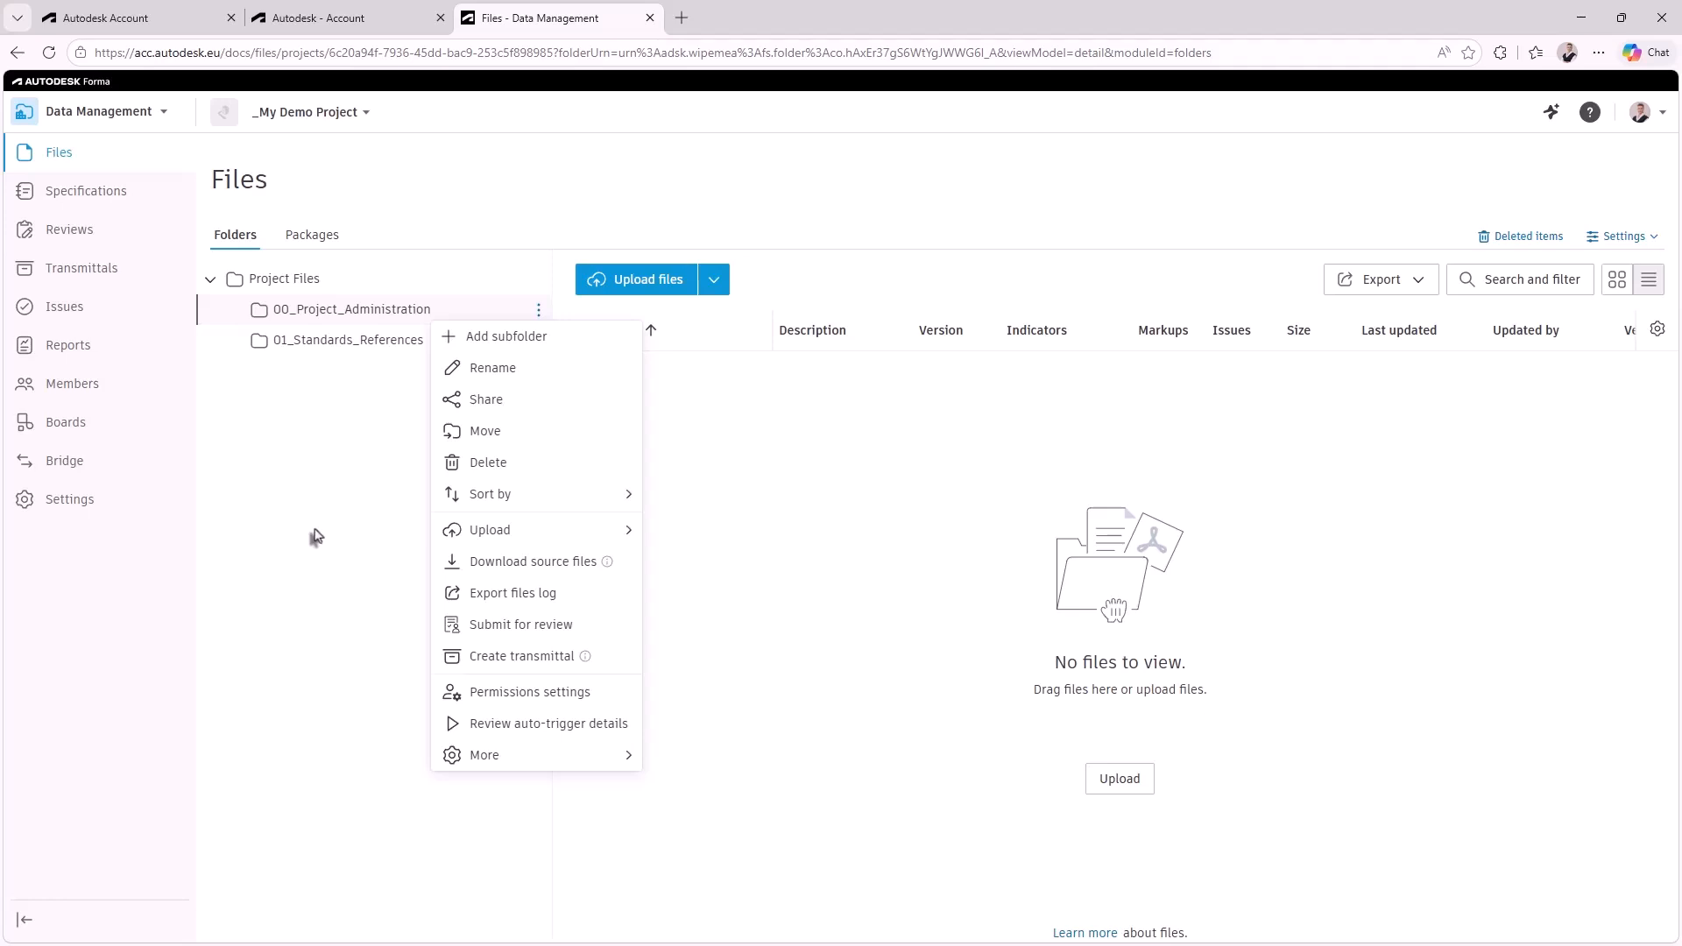
click(315, 536)
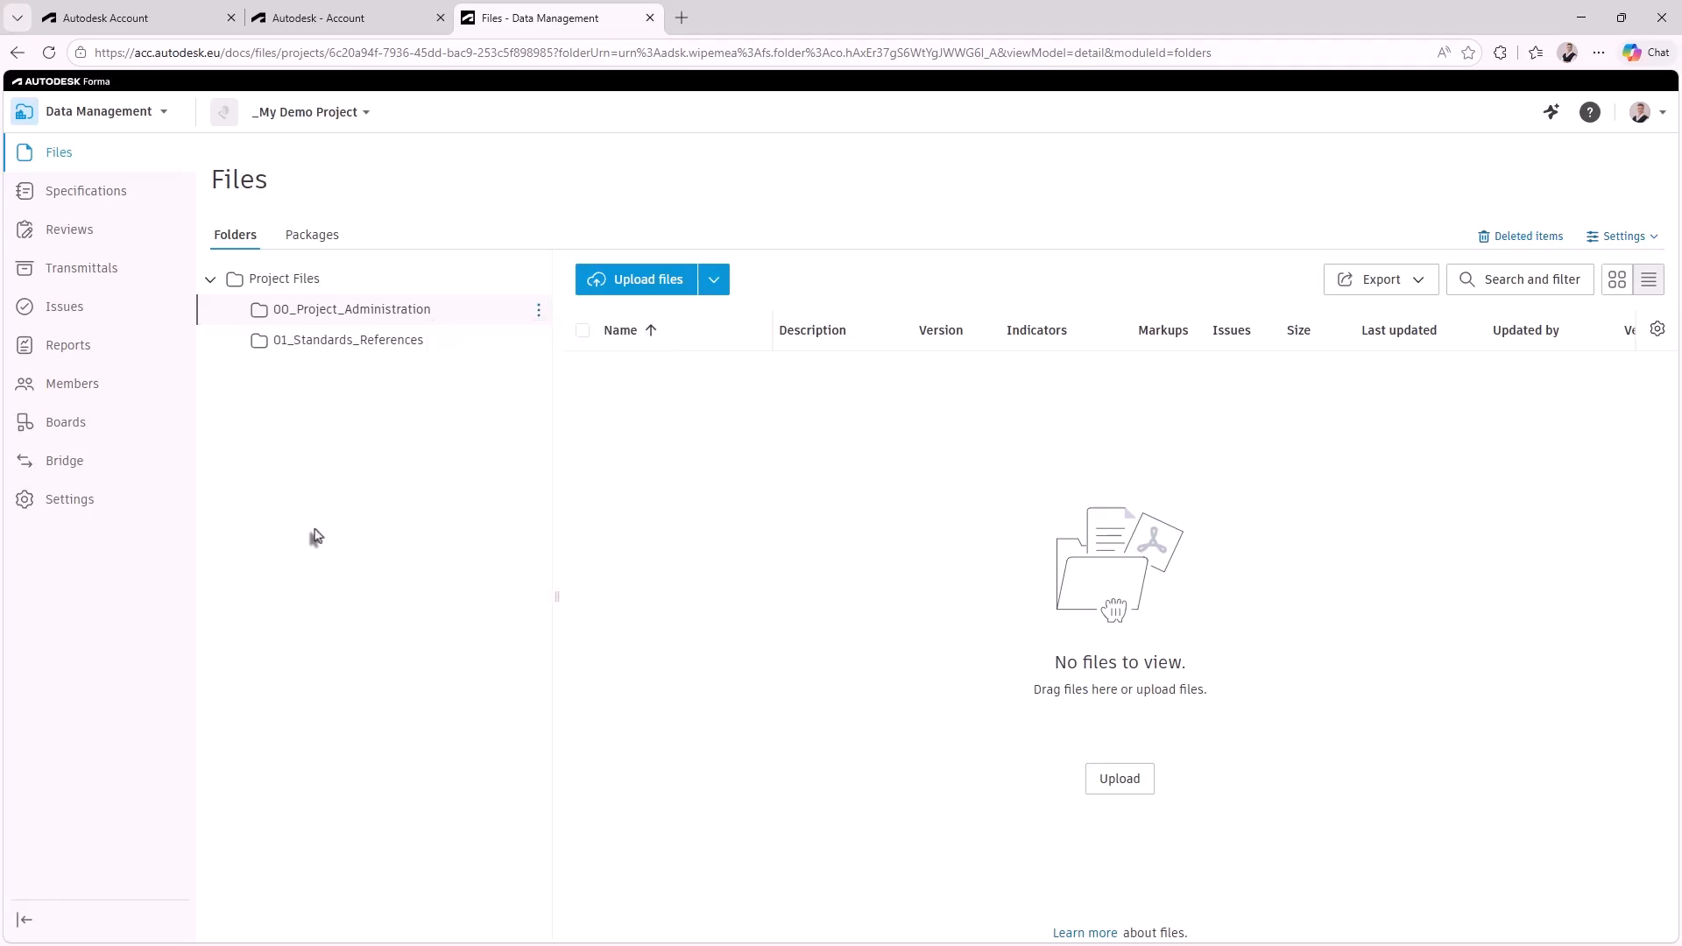